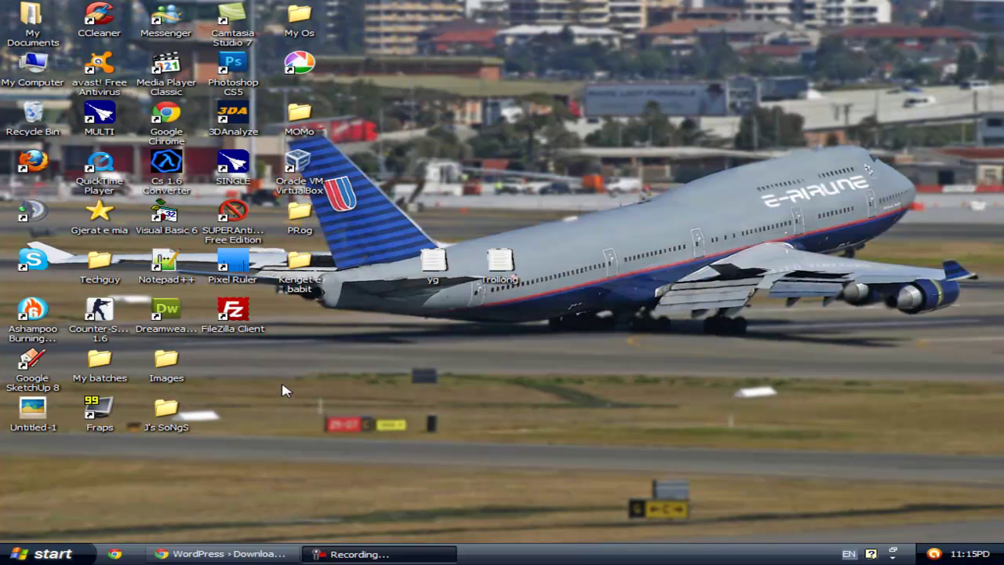
Step: Download the 3.8 MB wordpress-3.2.1.zip package from the wordpress.org download page
left_click(219, 555)
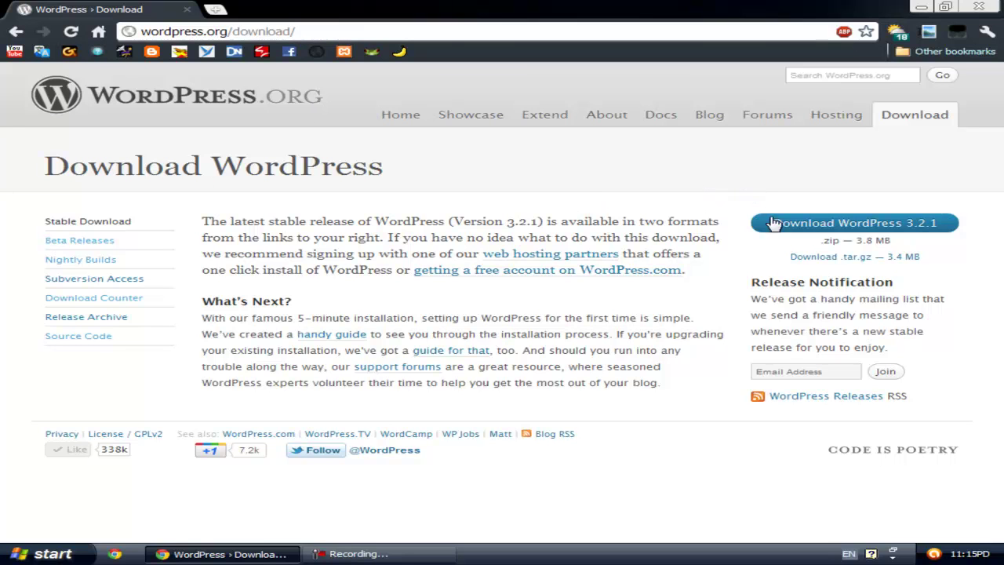
left_click(911, 228)
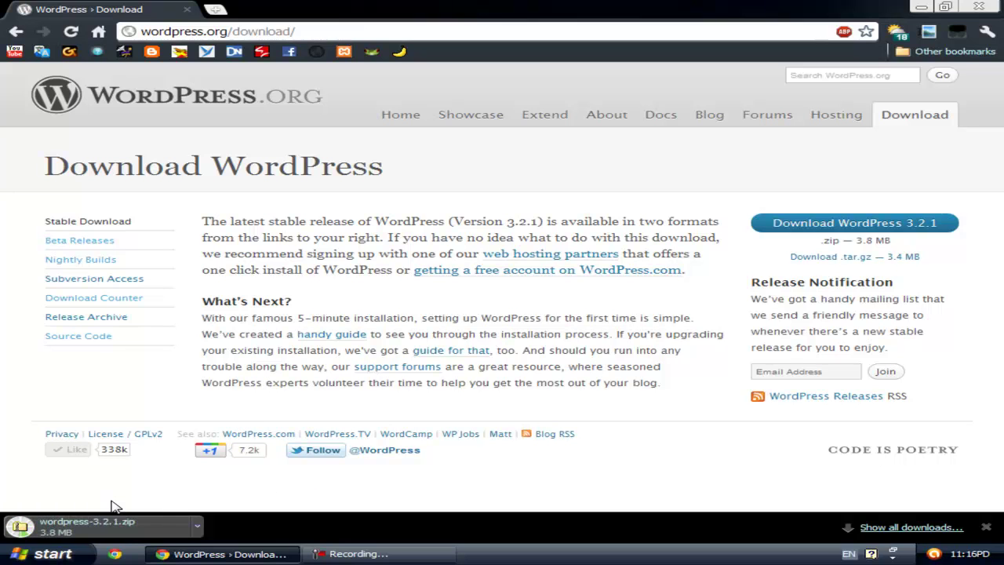
left_click(76, 526)
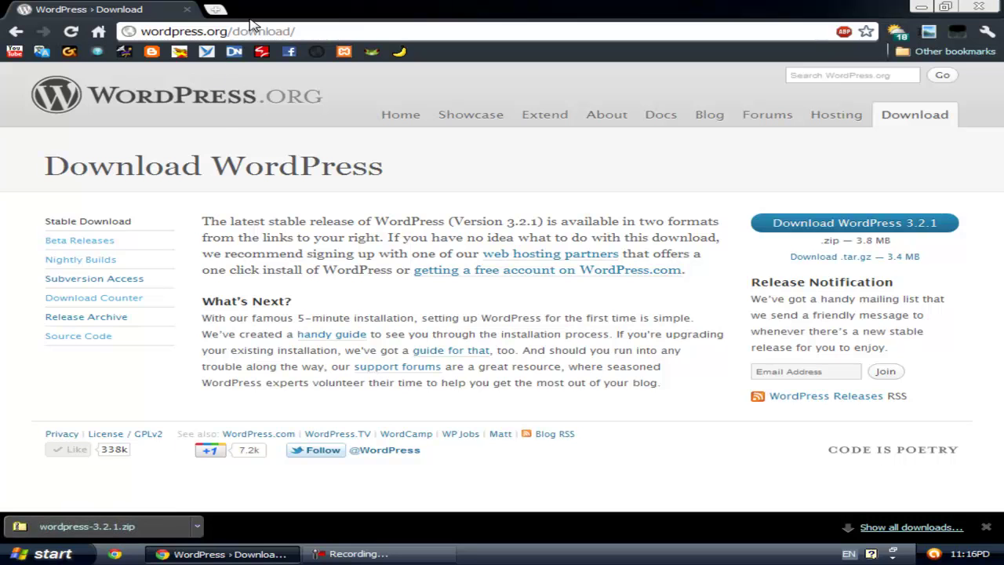
left_click(215, 9)
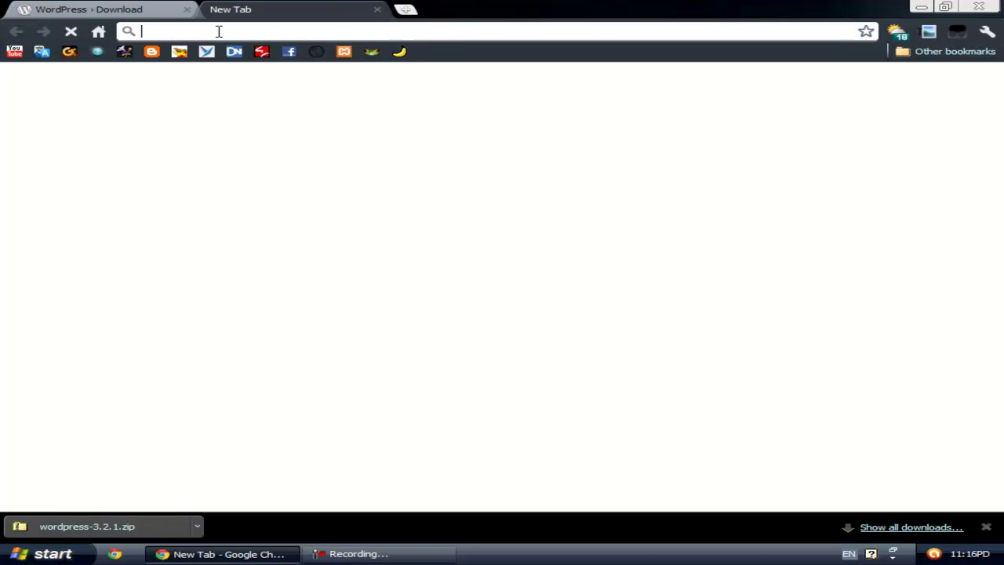
type("www,")
key("BackSpace")
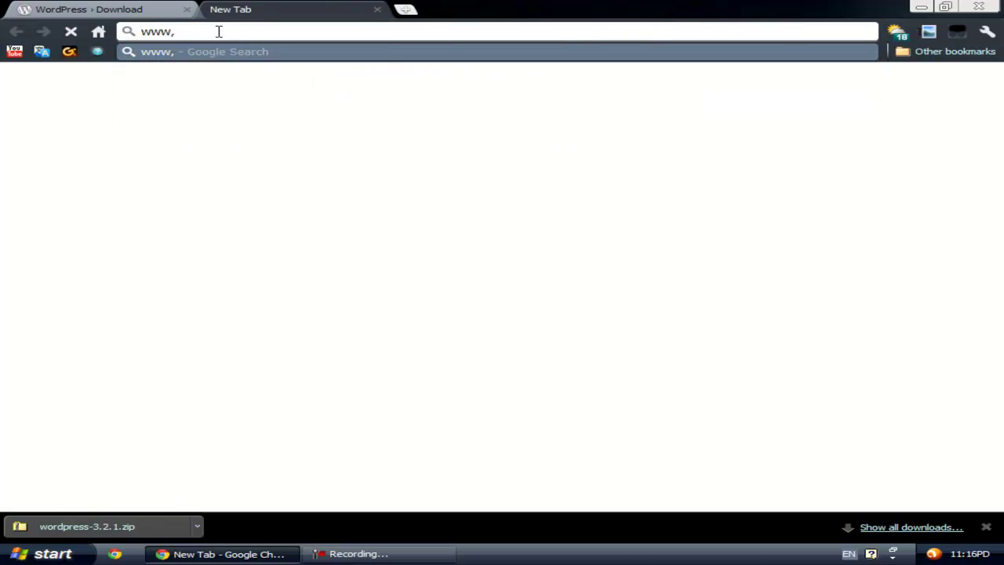
type(".")
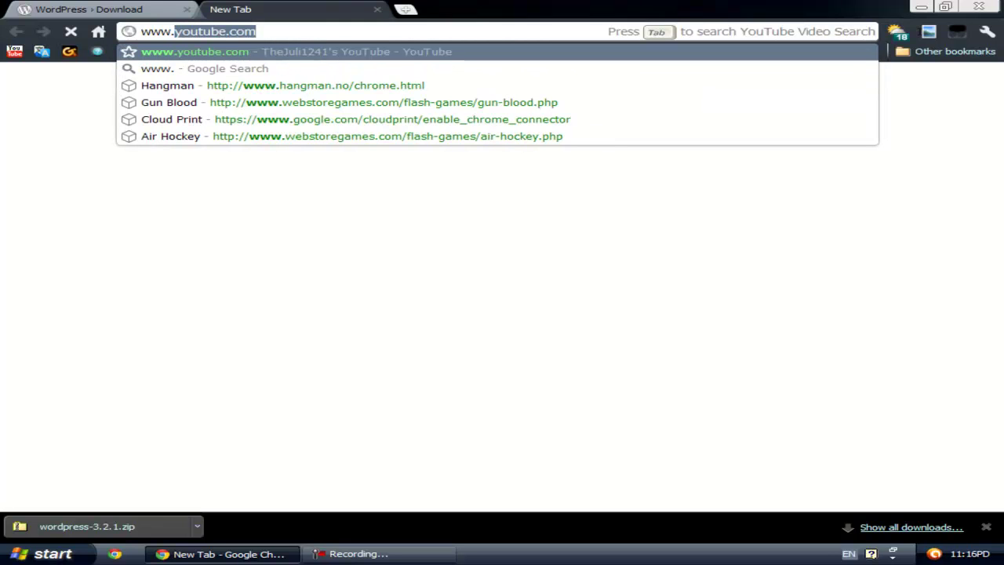
type("00webho")
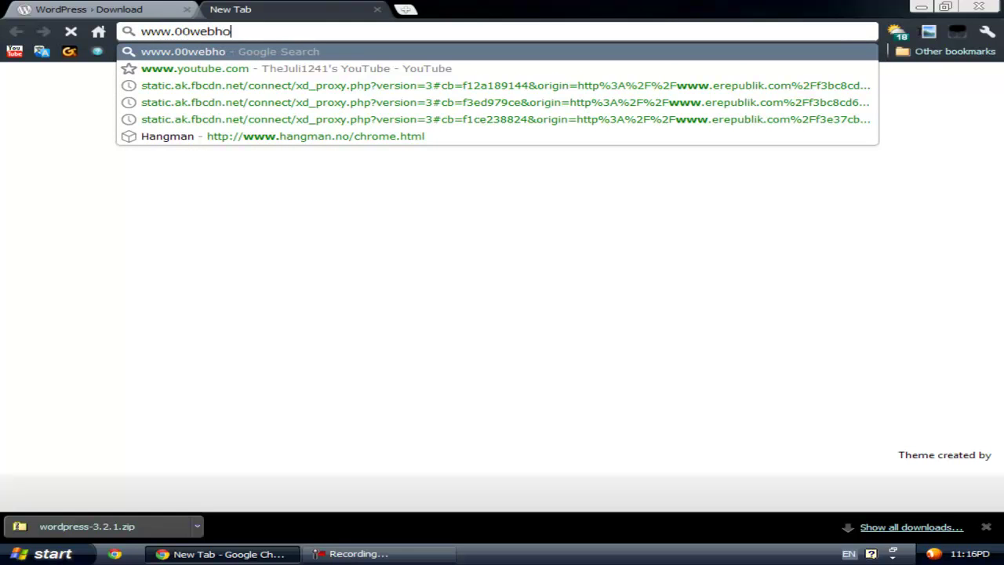
type("st.c")
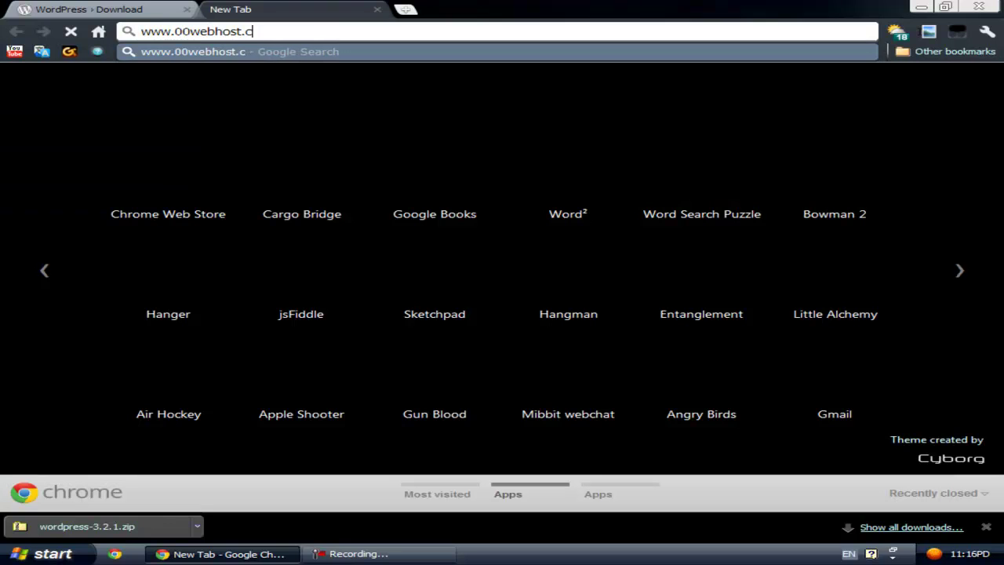
type("om")
key("Return")
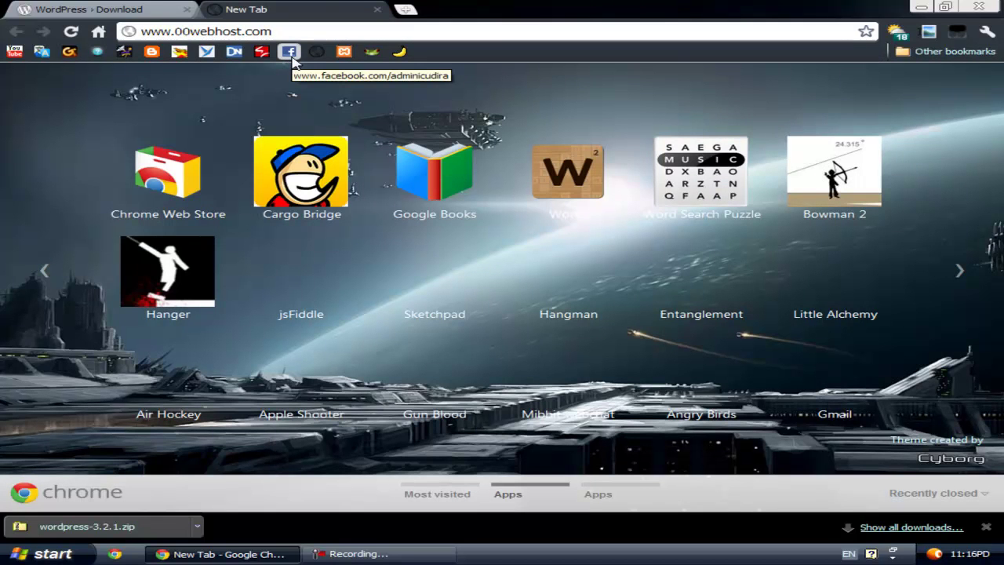
left_click(284, 58)
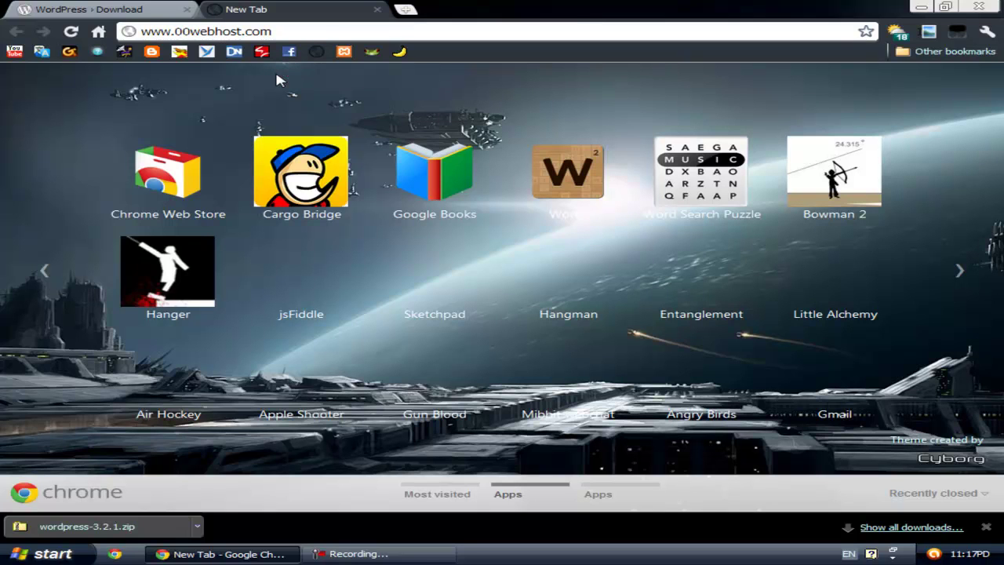
left_click(187, 30)
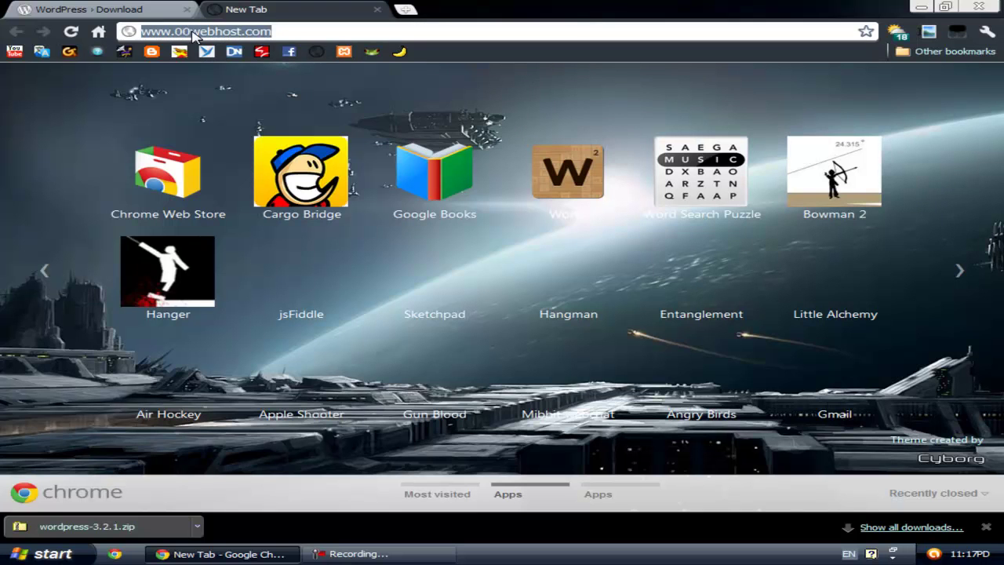
type("0")
key("BackSpace")
type("www.000")
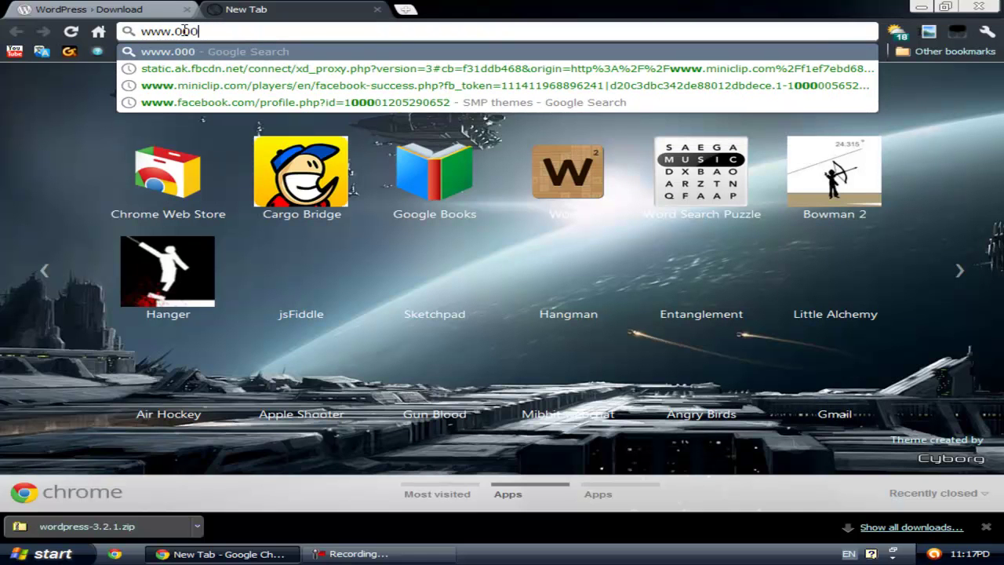
type("eweb")
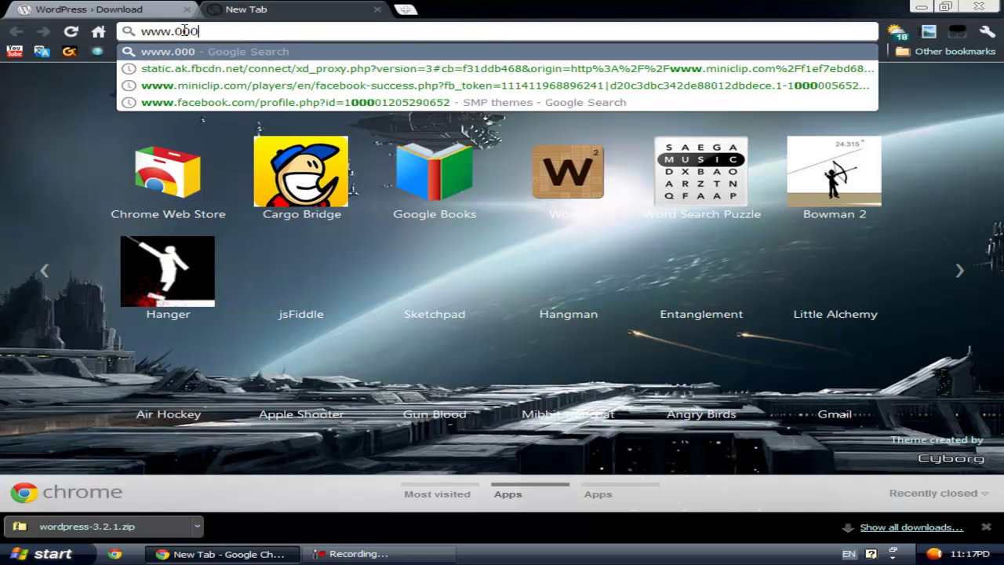
type("host.com")
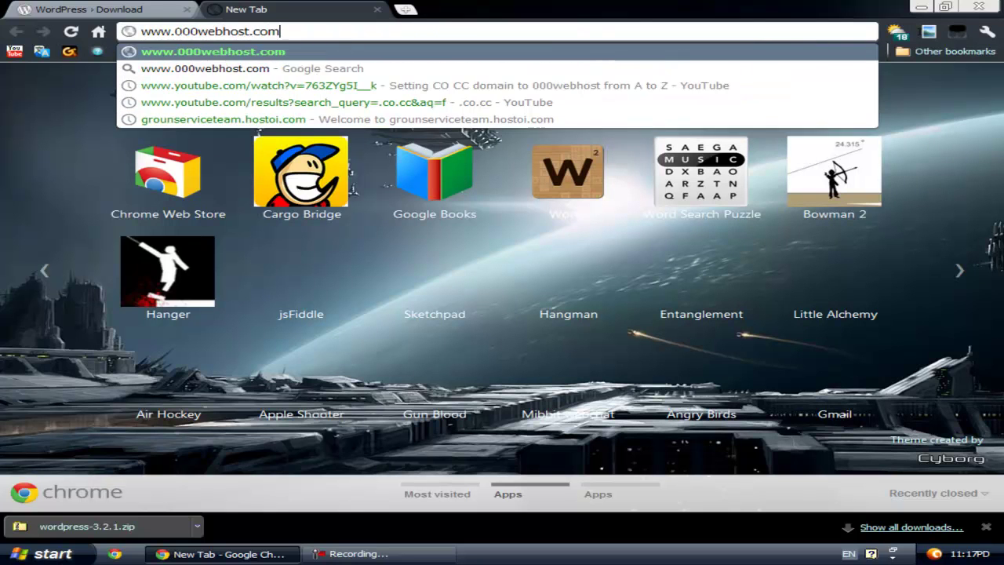
key("Return")
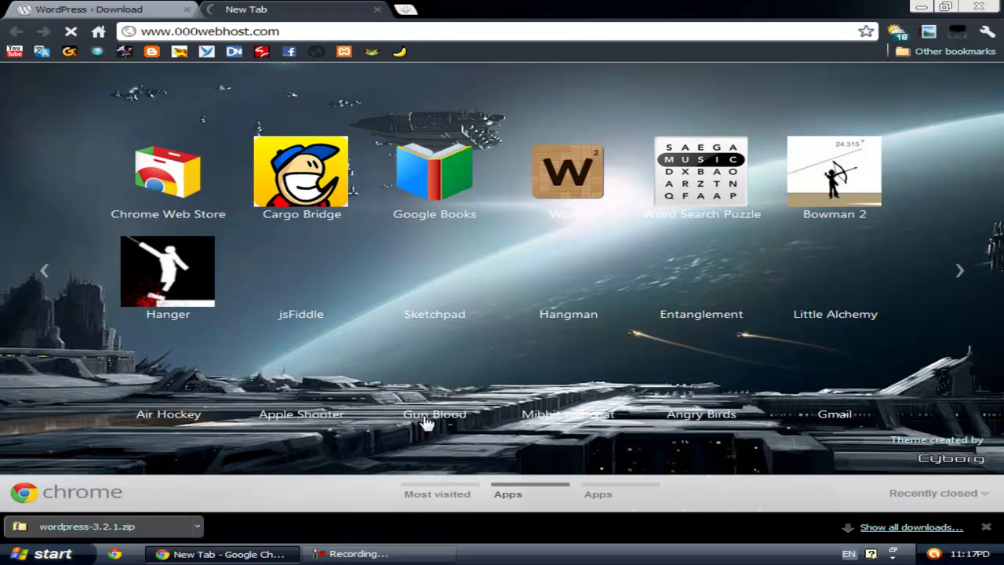
left_click(381, 555)
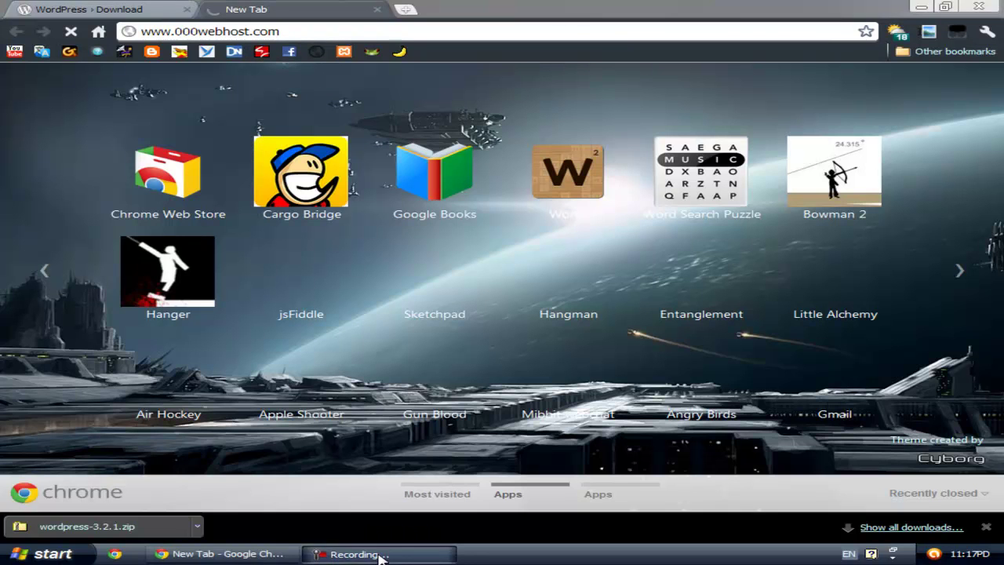
Step: Let the 000webhost.com free hosting home page finish loading in the second tab
left_click(842, 482)
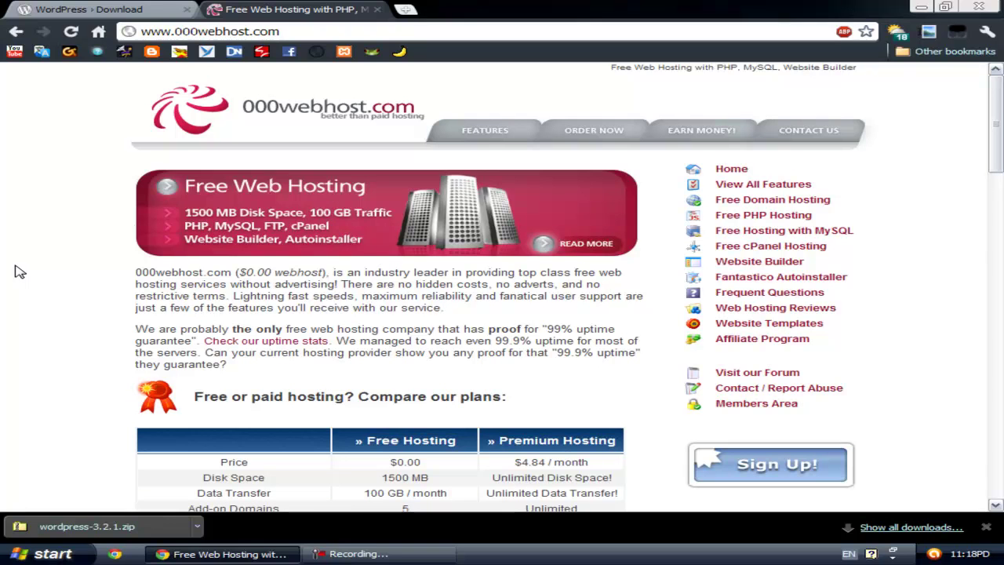
Step: Scroll through the free versus premium plans, then go to the Members Area login
scroll(6, 292, "down", 5)
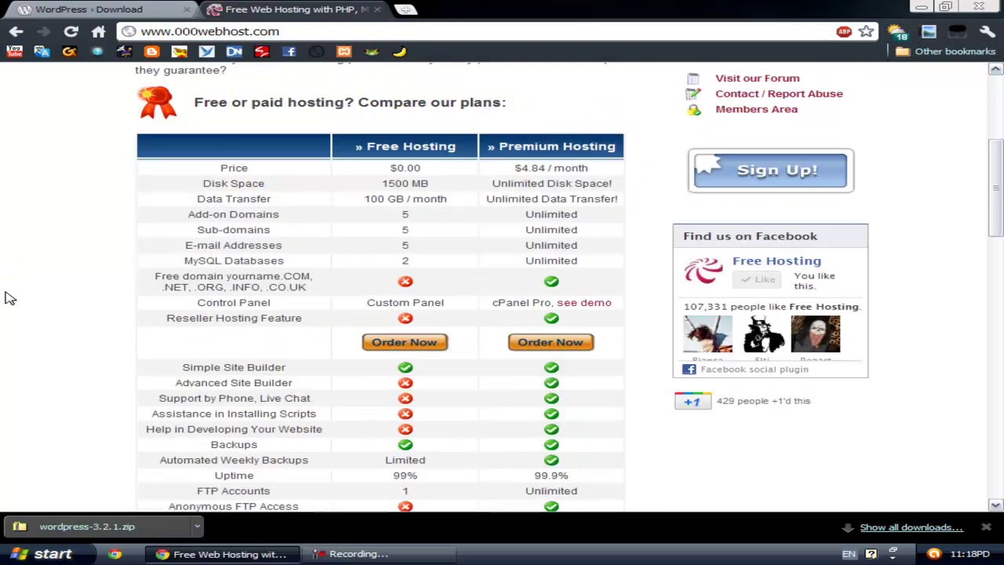
scroll(10, 293, "up", 3)
scroll(45, 283, "up", 2)
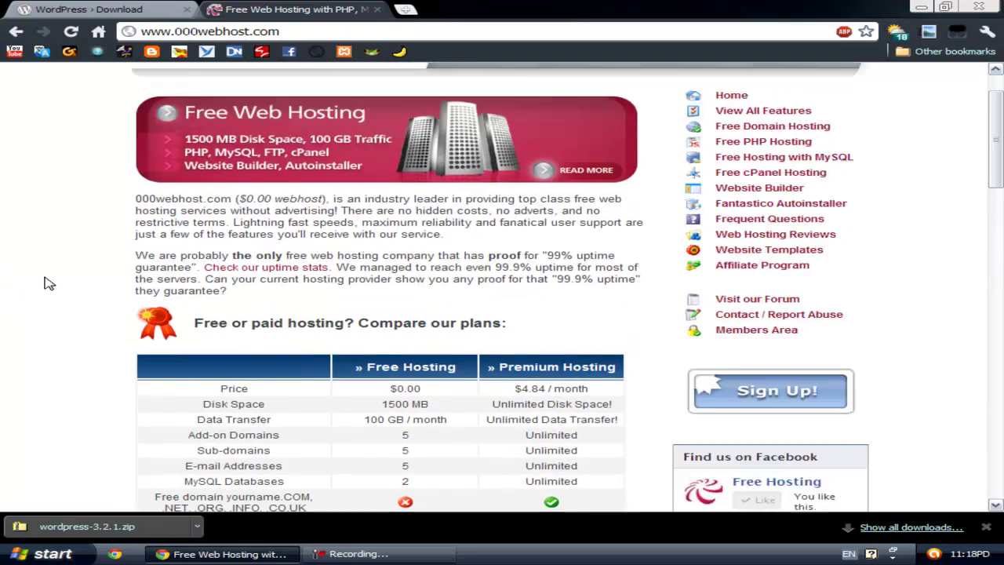
scroll(47, 282, "down", 5)
scroll(47, 283, "down", 14)
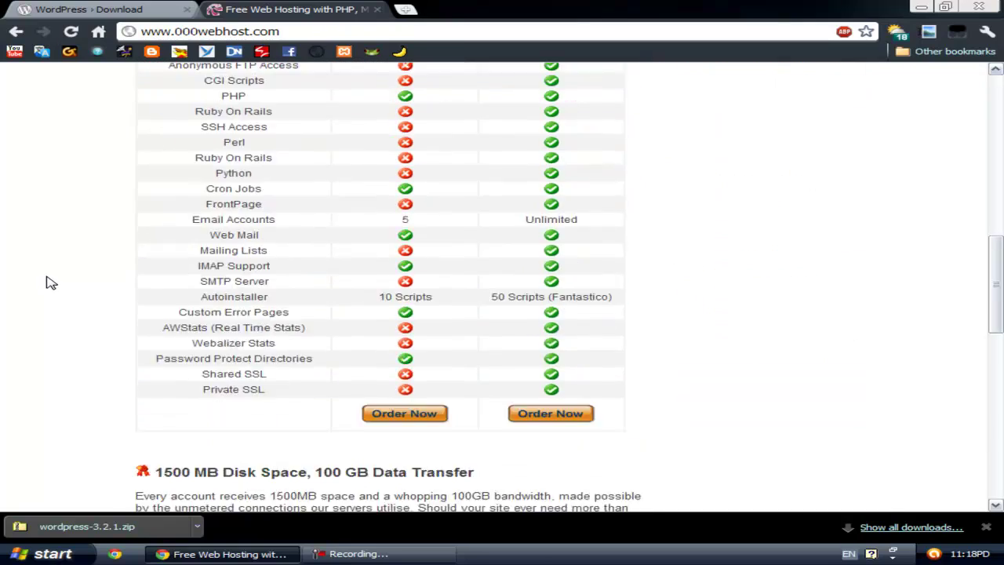
scroll(47, 283, "up", 15)
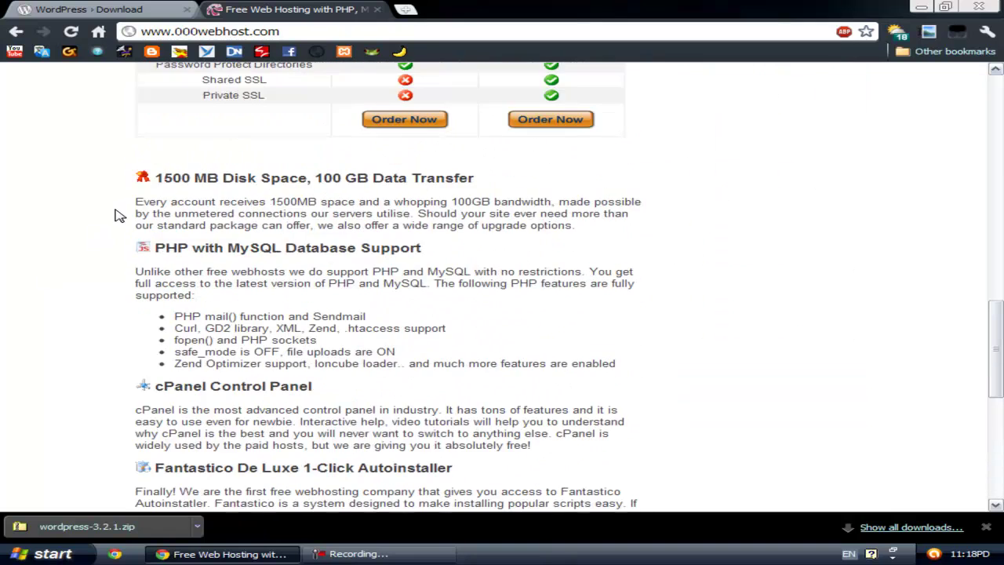
scroll(92, 259, "up", 5)
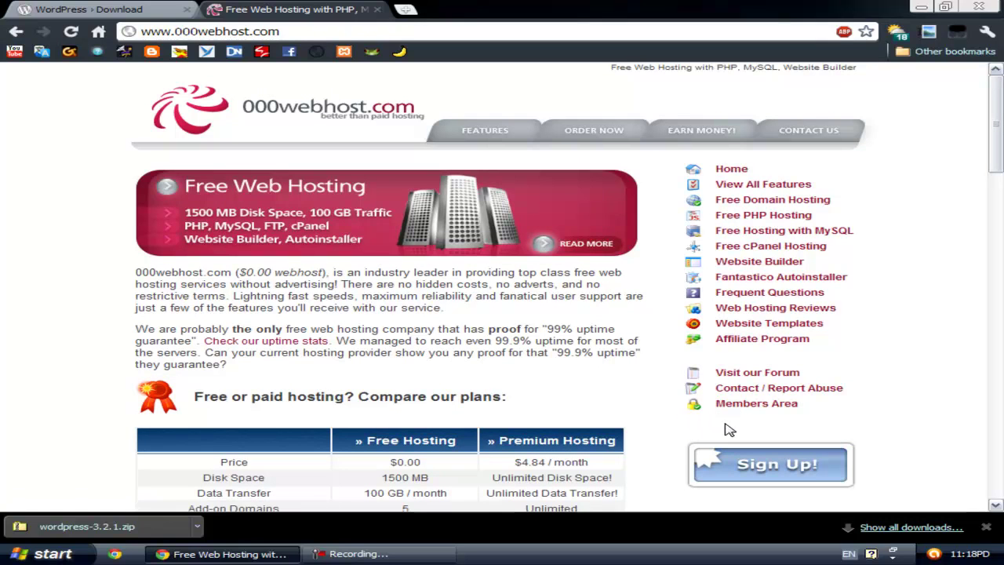
left_click(745, 406)
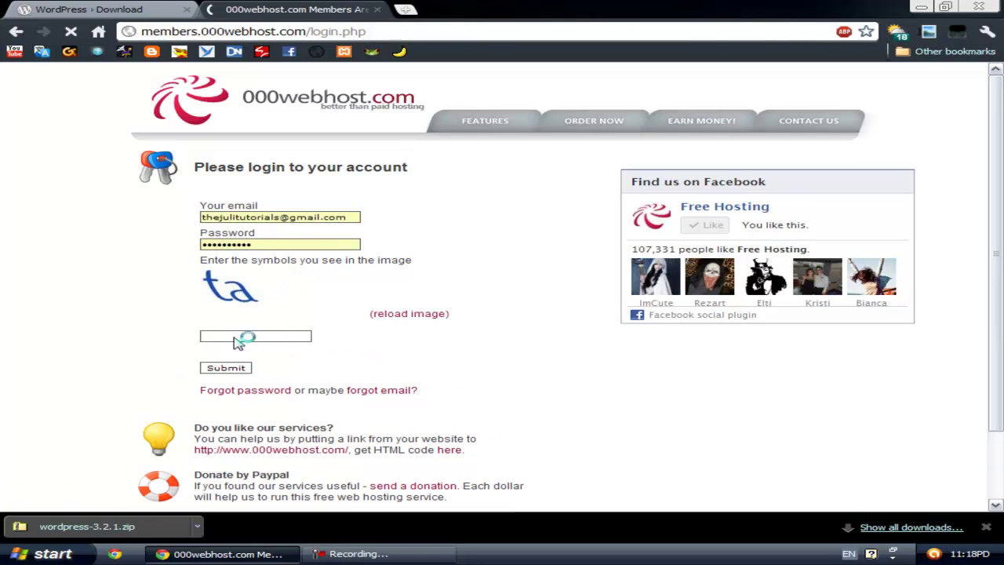
Step: Enter the image verification symbols and submit the members login
left_click(229, 338)
type("ta")
left_click(230, 369)
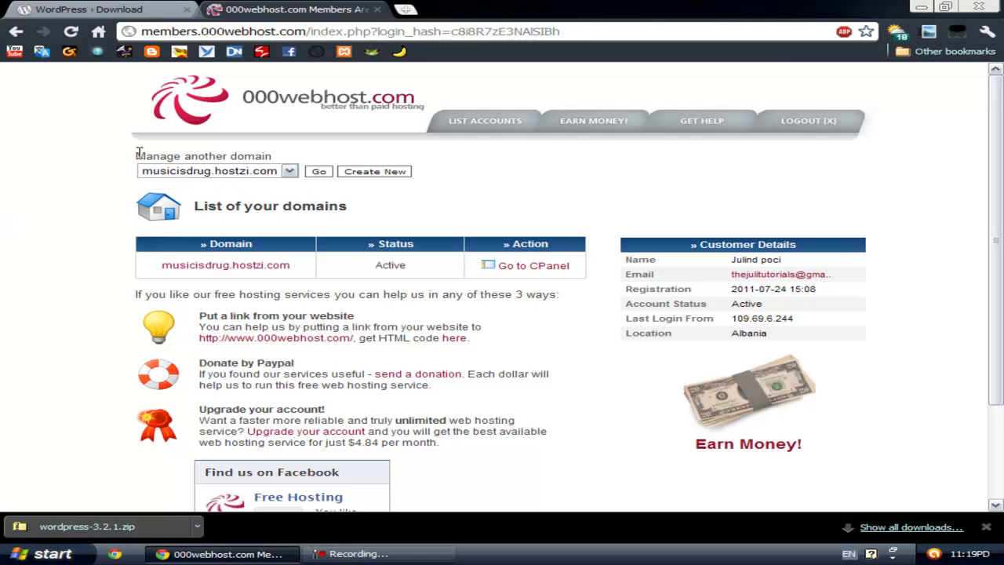
Step: Start a new hosting account with thejulitutorials as the host56.com subdomain name
left_click(379, 174)
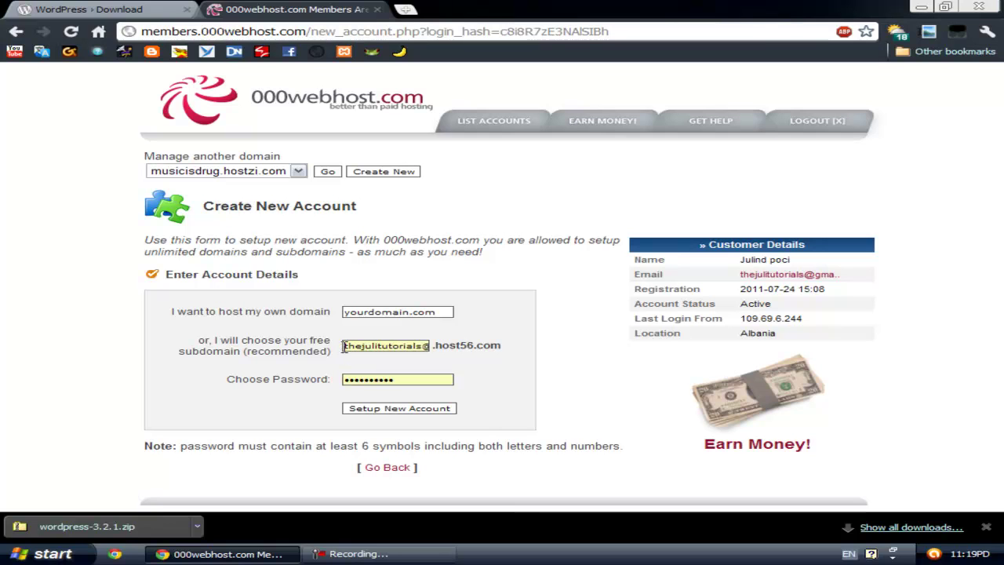
left_click_drag(344, 345, 534, 346)
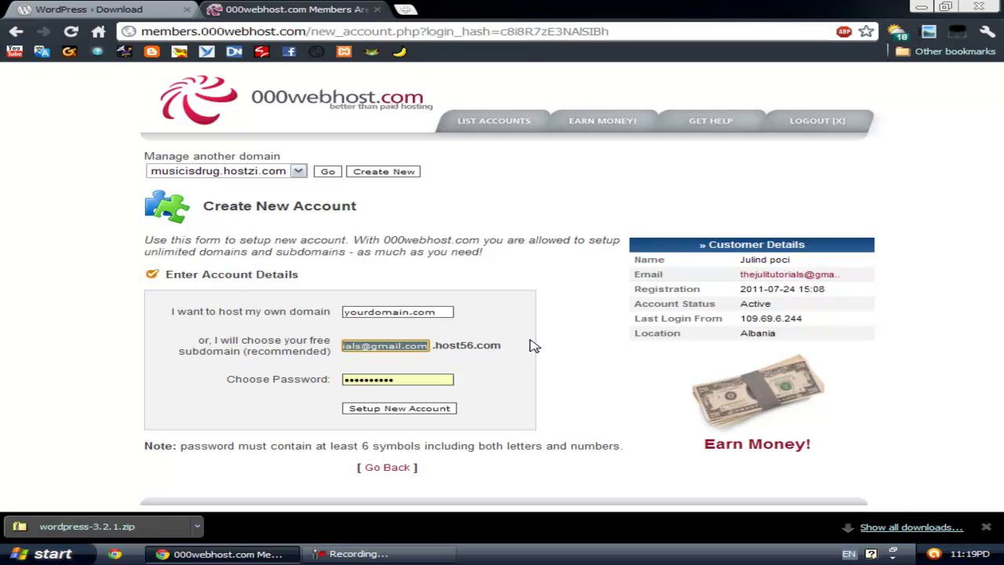
key("BackSpace")
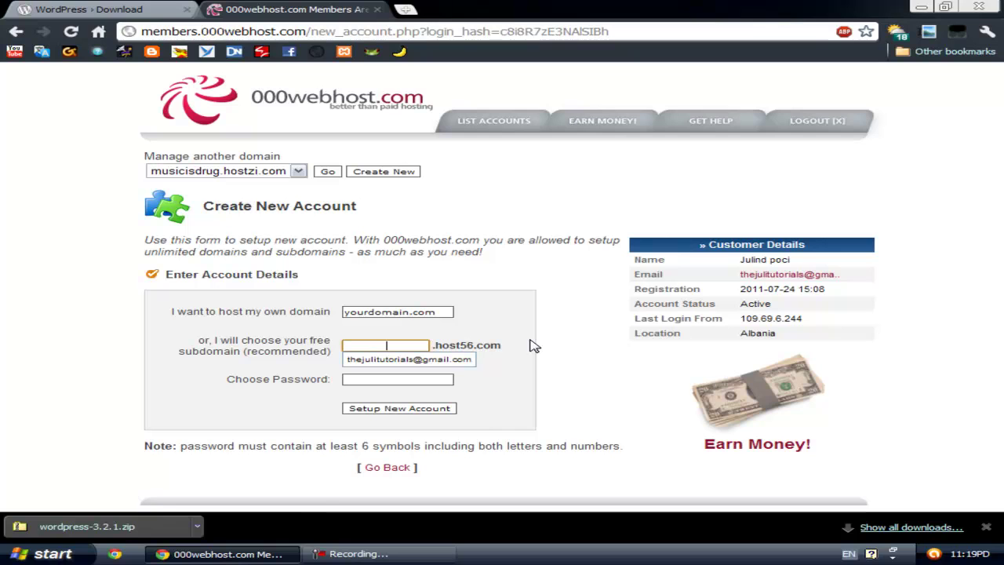
type("th")
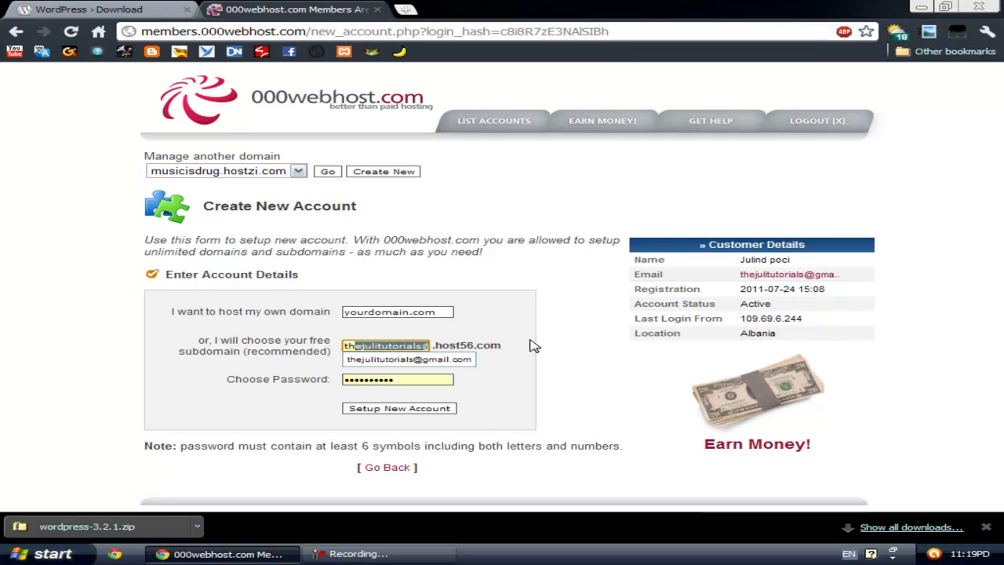
key("BackSpace")
key("BackSpace")
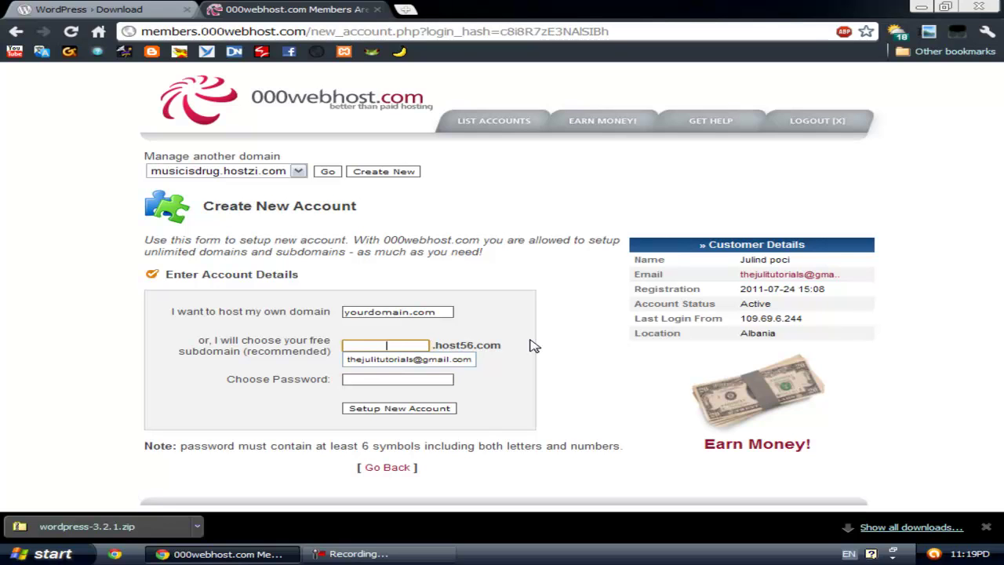
left_click(524, 385)
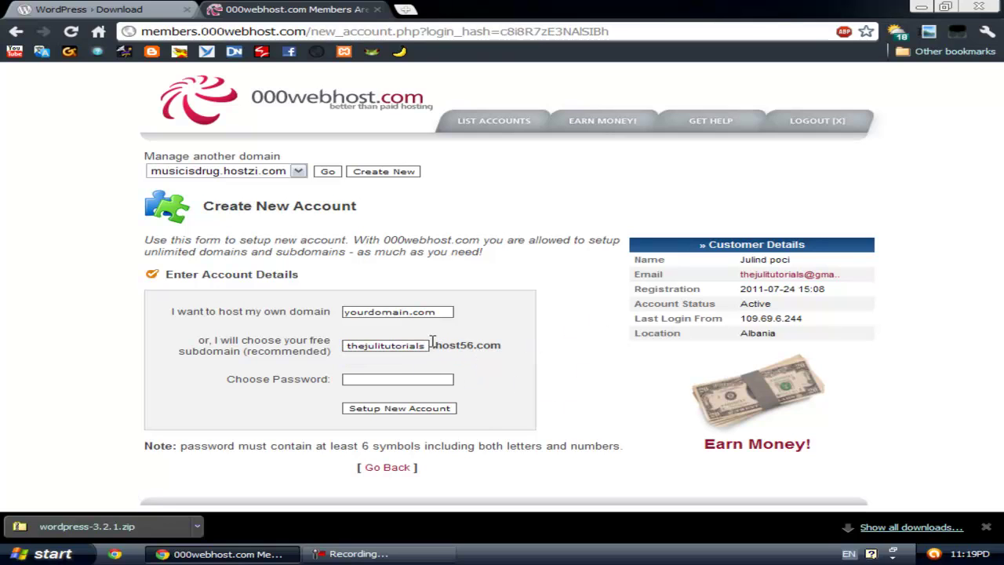
left_click_drag(441, 342, 506, 348)
left_click(474, 392)
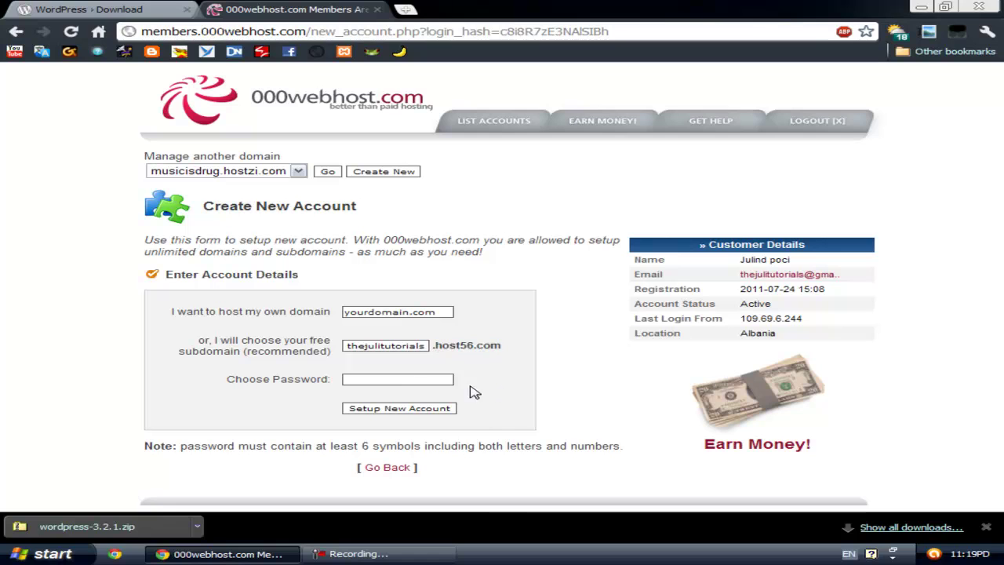
Step: Enter the account password and set up the new hosting account
left_click(412, 380)
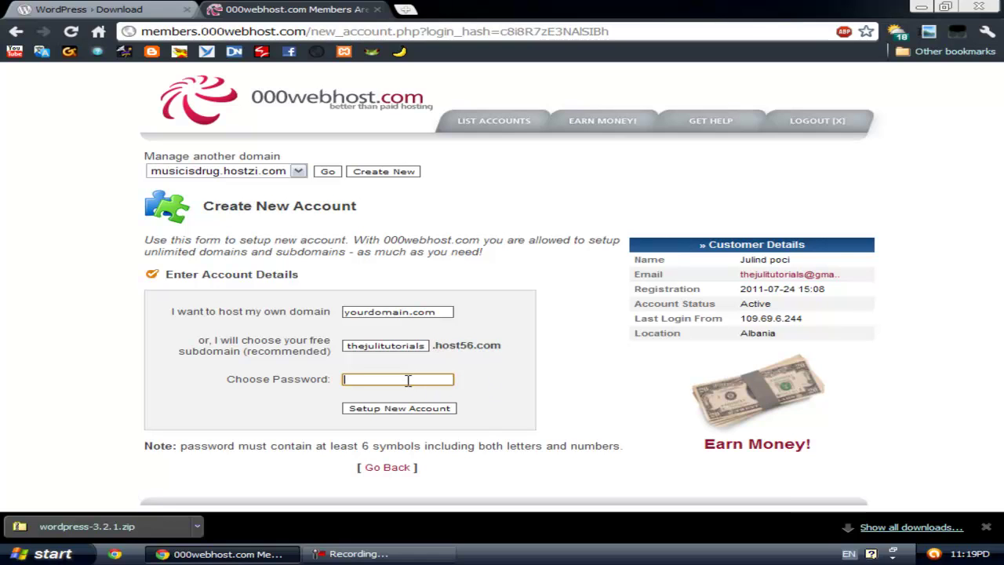
type("a12")
key("BackSpace")
key("BackSpace")
key("BackSpace")
key("BackSpace")
key("BackSpace")
key("BackSpace")
key("BackSpace")
key("BackSpace")
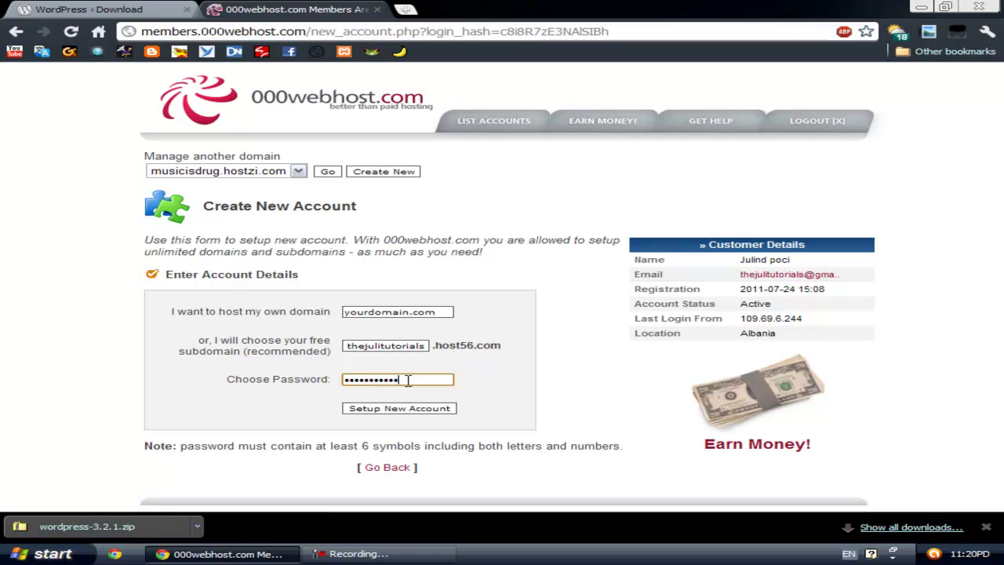
left_click(410, 409)
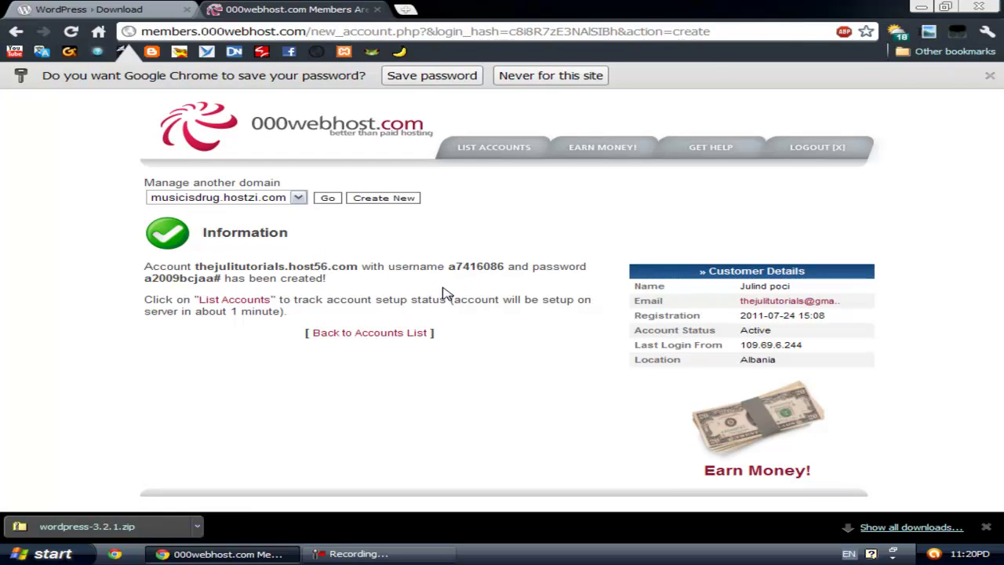
Step: Note the generated account username and password, then return to the accounts list
left_click_drag(154, 284, 226, 283)
left_click(250, 280)
left_click_drag(445, 267, 508, 267)
left_click(512, 267)
left_click(333, 338)
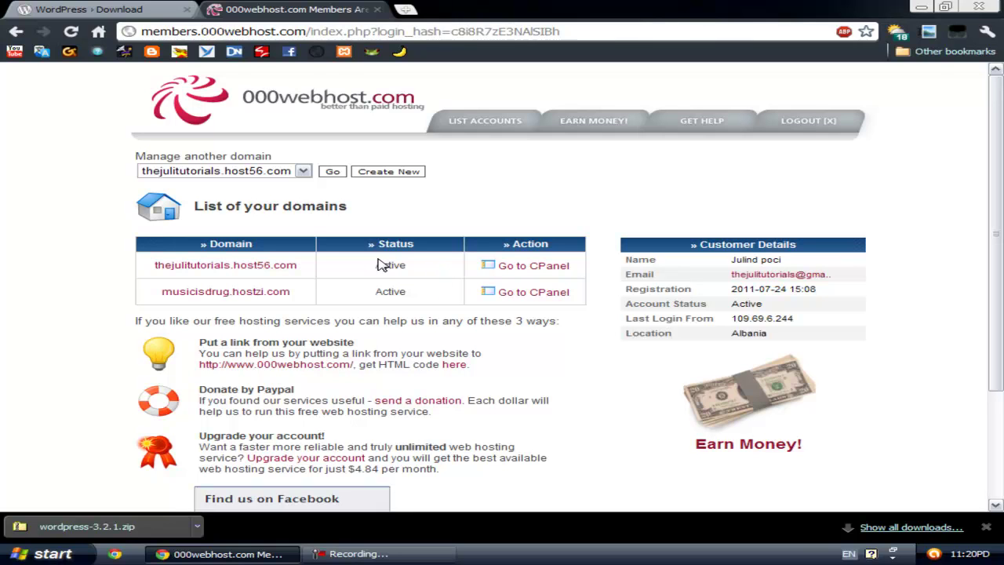
Step: Open cPanel for thejulitutorials.host56.com, close the WordPress download tab, and open MySQL
left_click(520, 273)
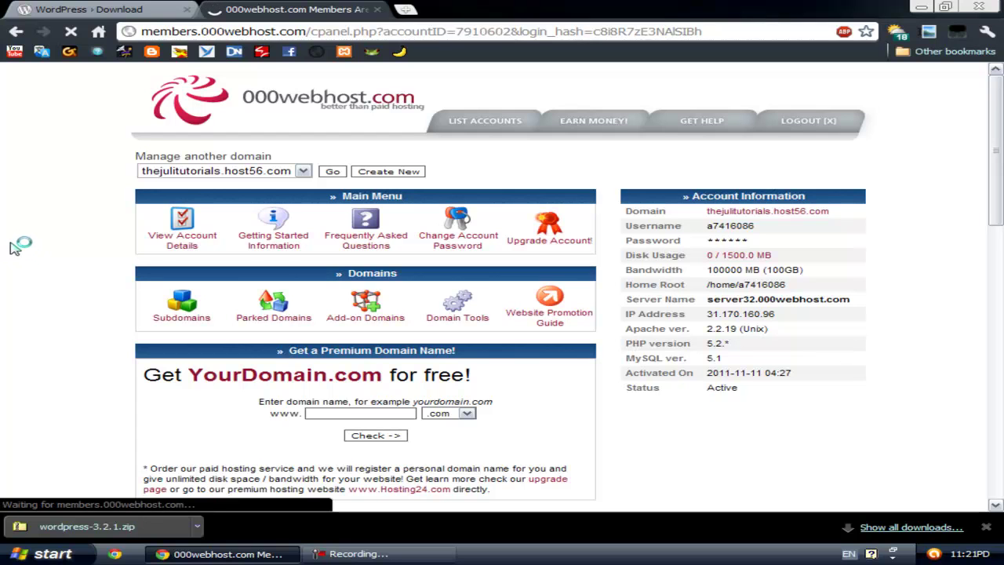
left_click(187, 10)
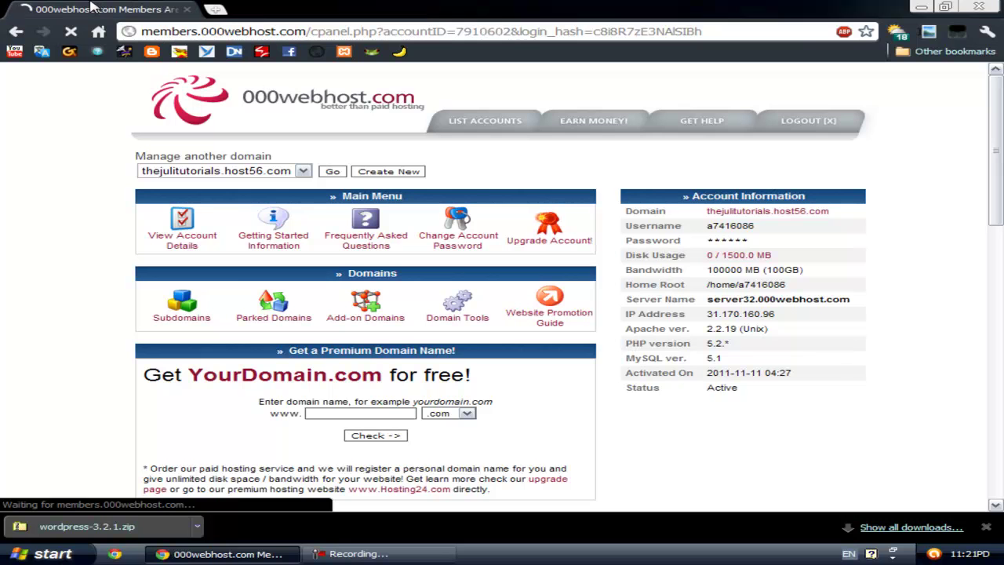
scroll(26, 247, "down", 1)
scroll(26, 248, "down", 1)
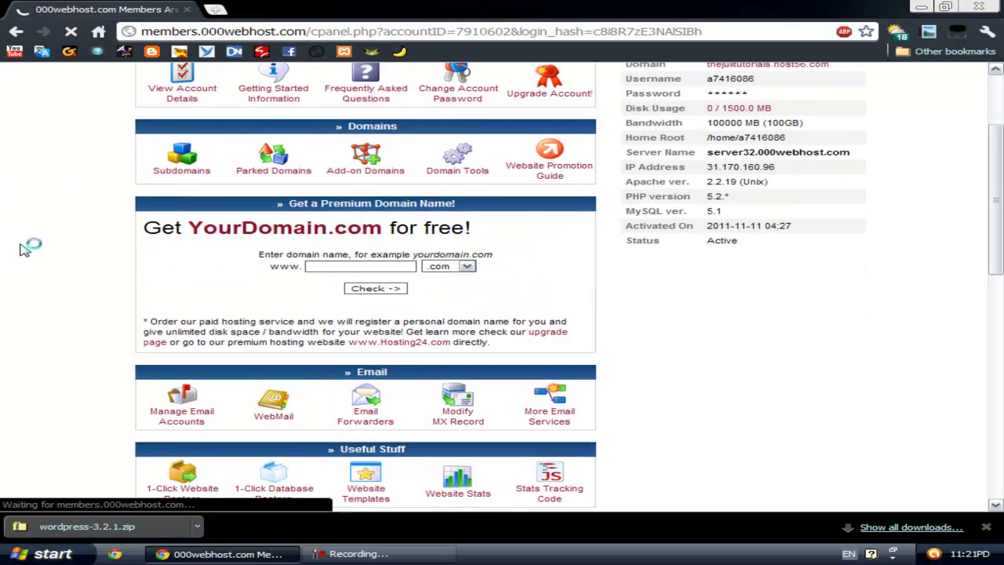
scroll(16, 243, "down", 3)
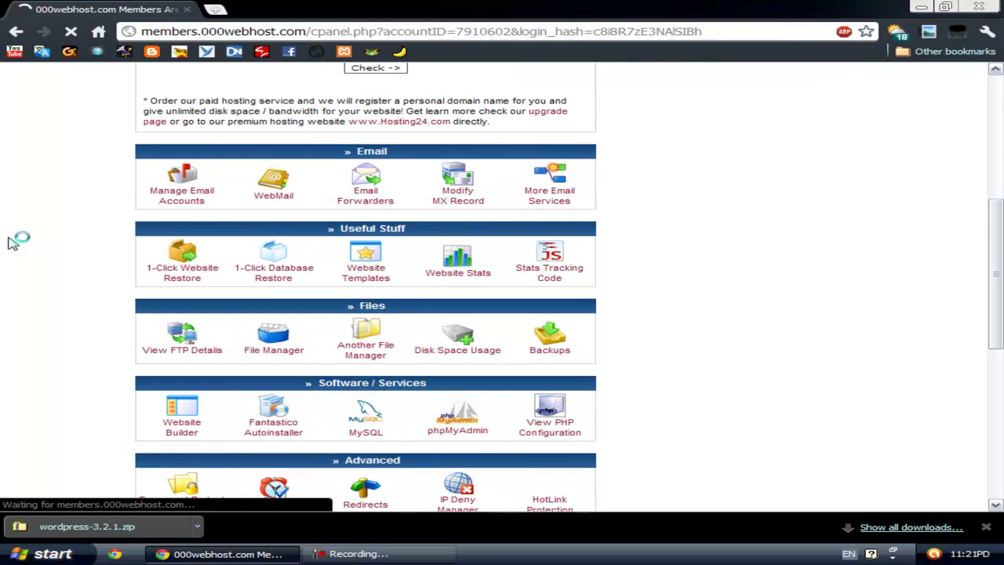
scroll(16, 243, "down", 1)
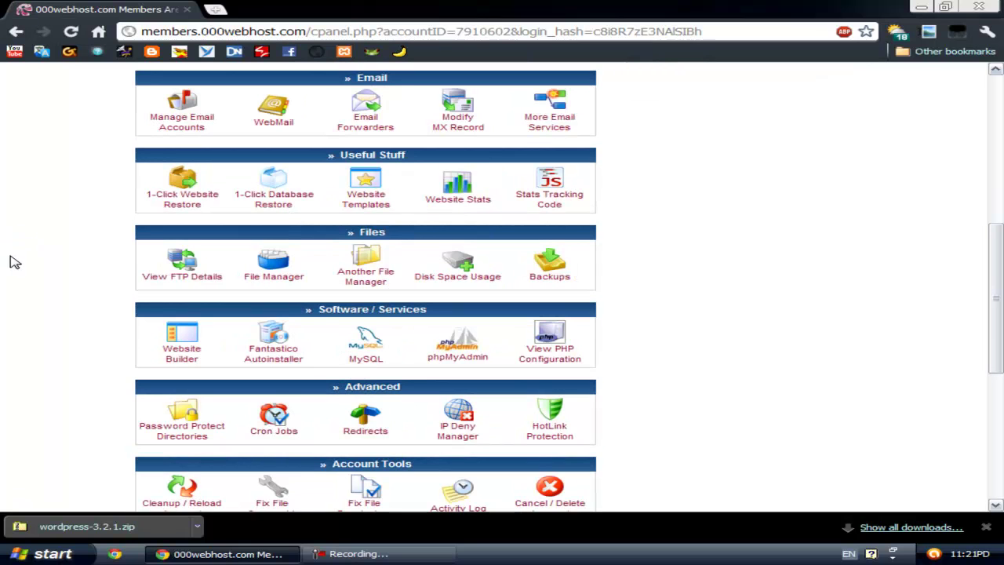
left_click(370, 348)
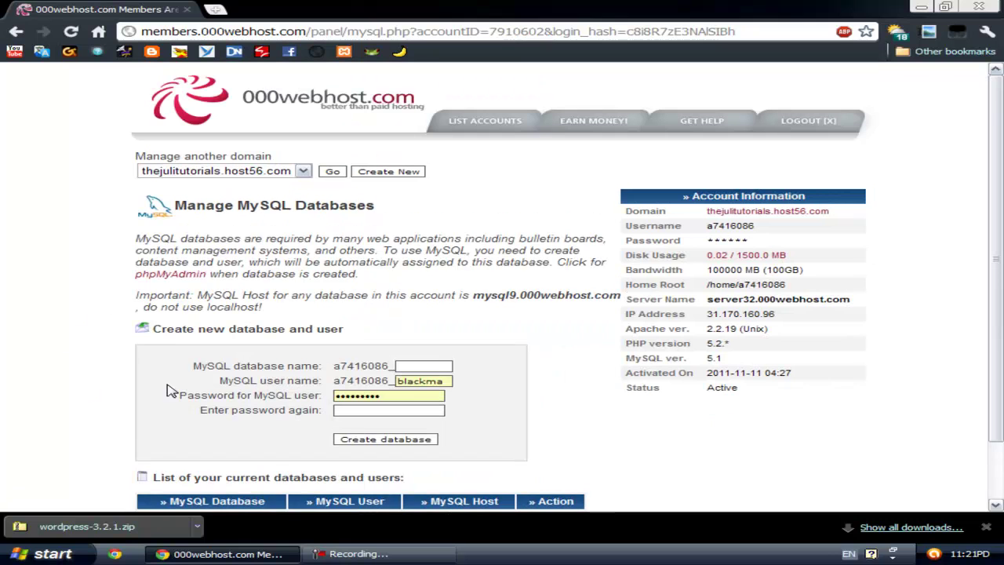
Step: Create a MySQL database and user both named thejuli, entering the password twice
left_click(420, 366)
double_click(385, 398)
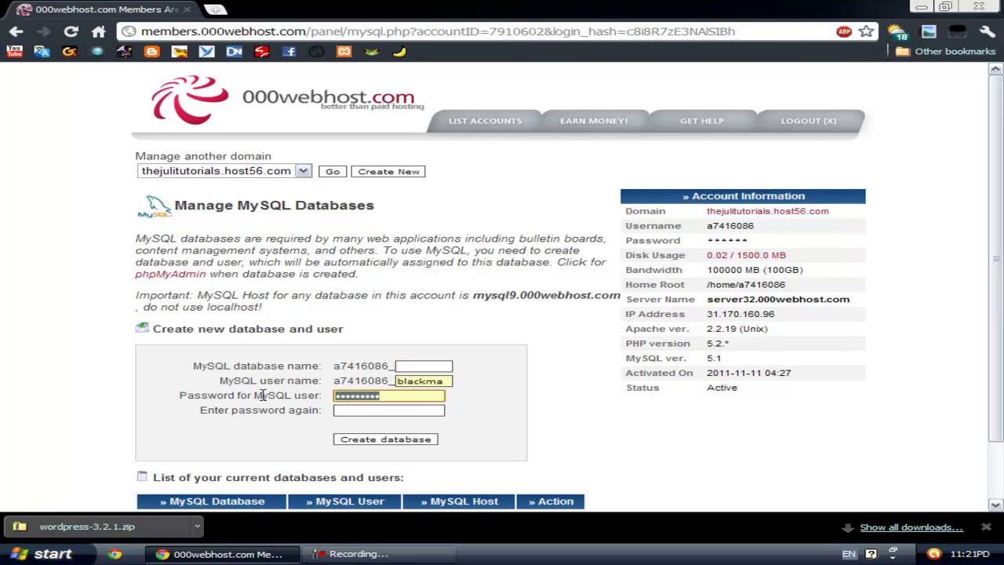
key("BackSpace")
left_click(446, 366)
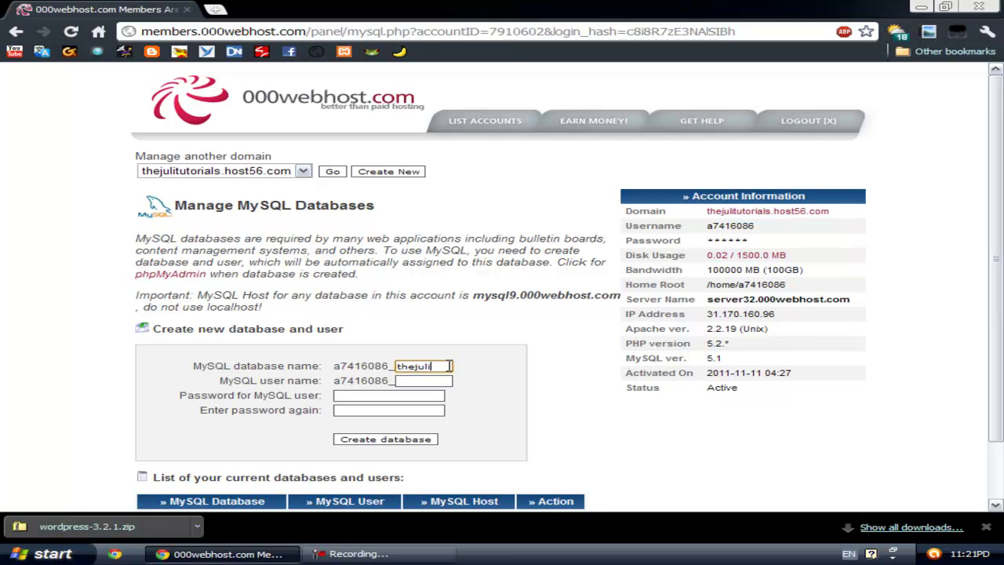
left_click(423, 379)
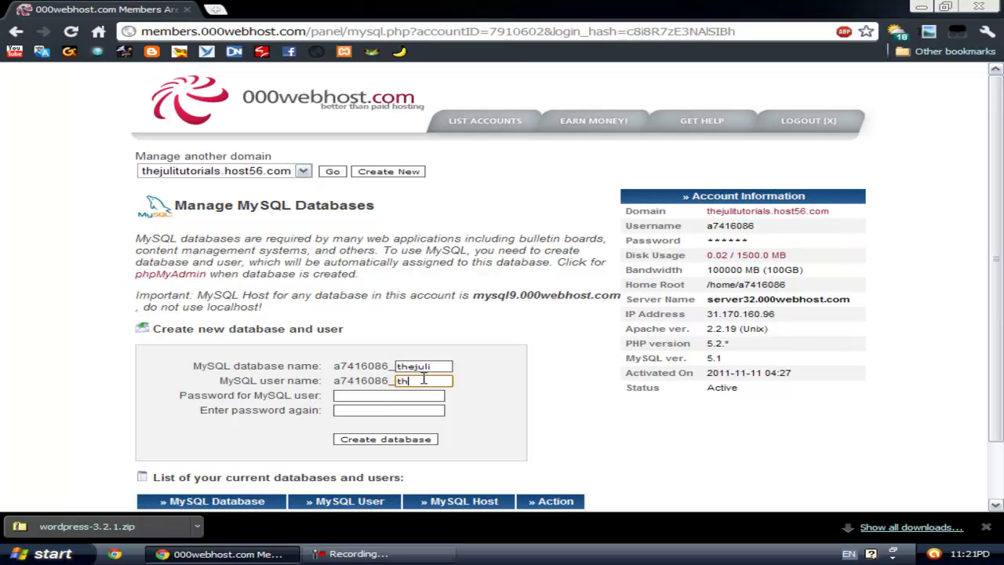
left_click(394, 395)
left_click(389, 408)
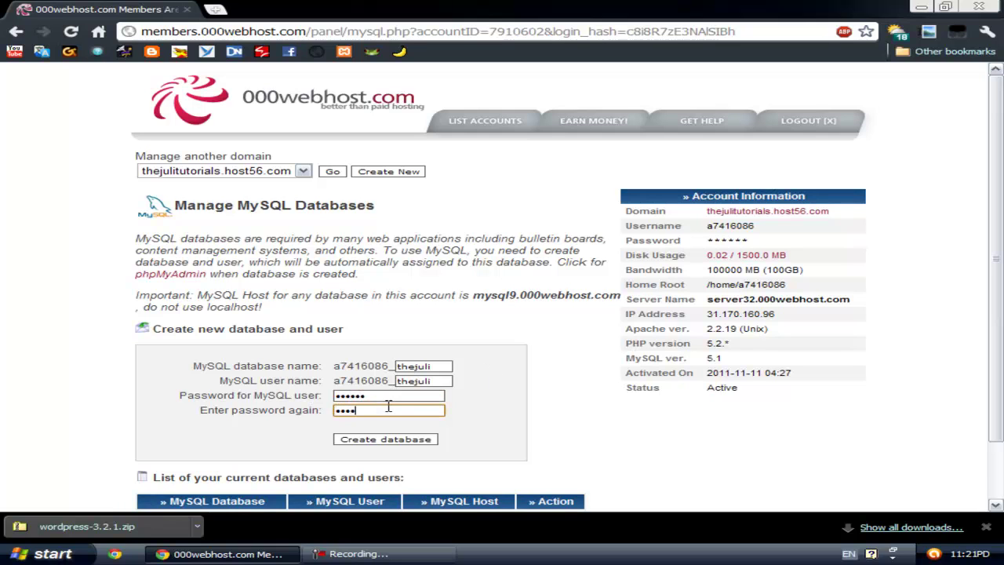
left_click(400, 436)
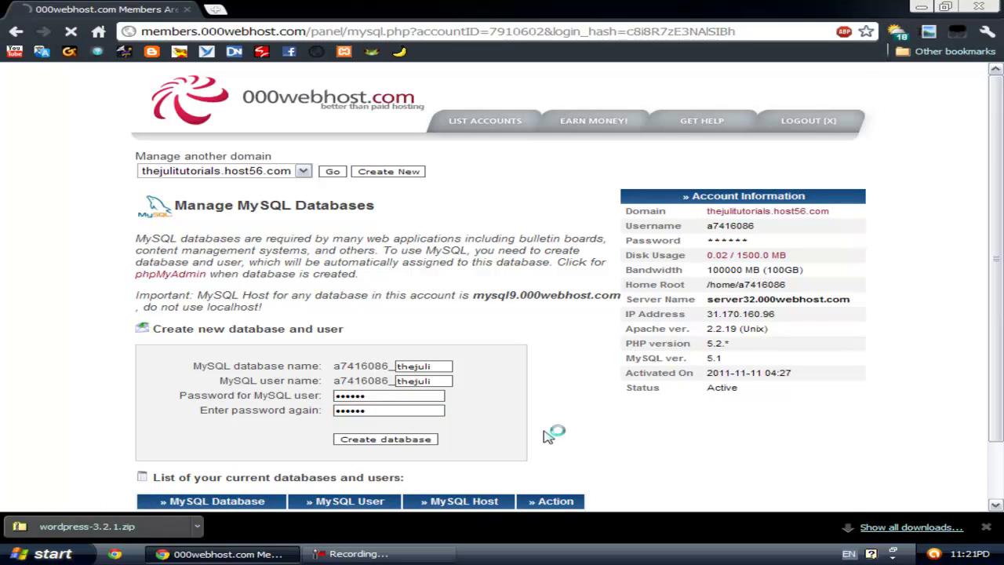
scroll(609, 432, "down", 2)
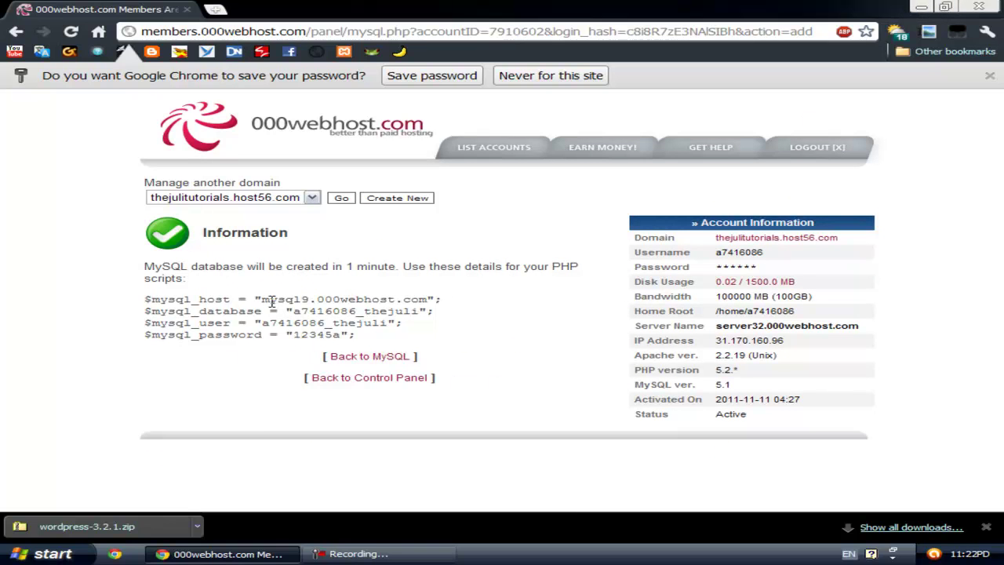
Step: Open wordpress-3.2.1.zip in WinRAR and extract the wordpress folder onto the desktop
left_click(62, 531)
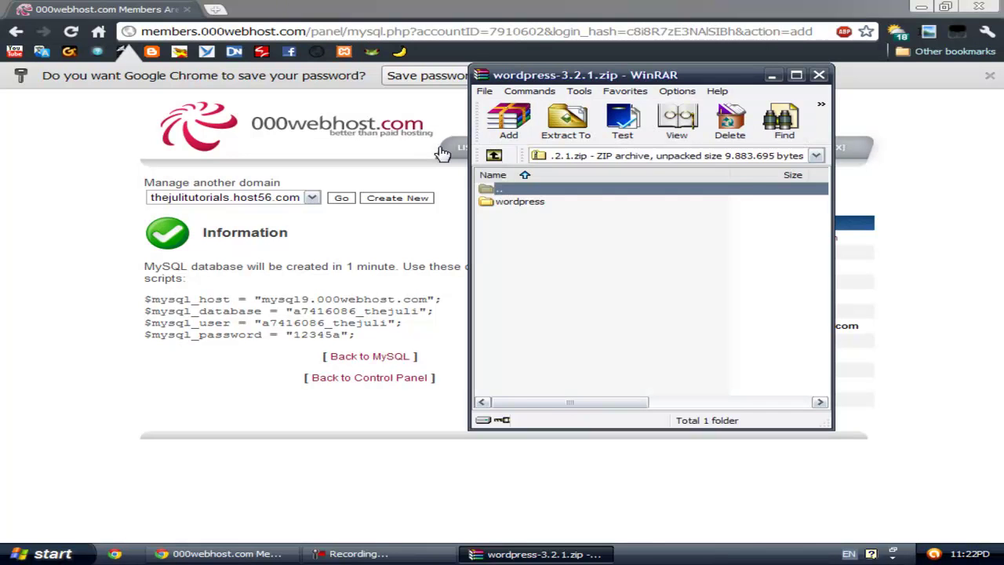
left_click(921, 6)
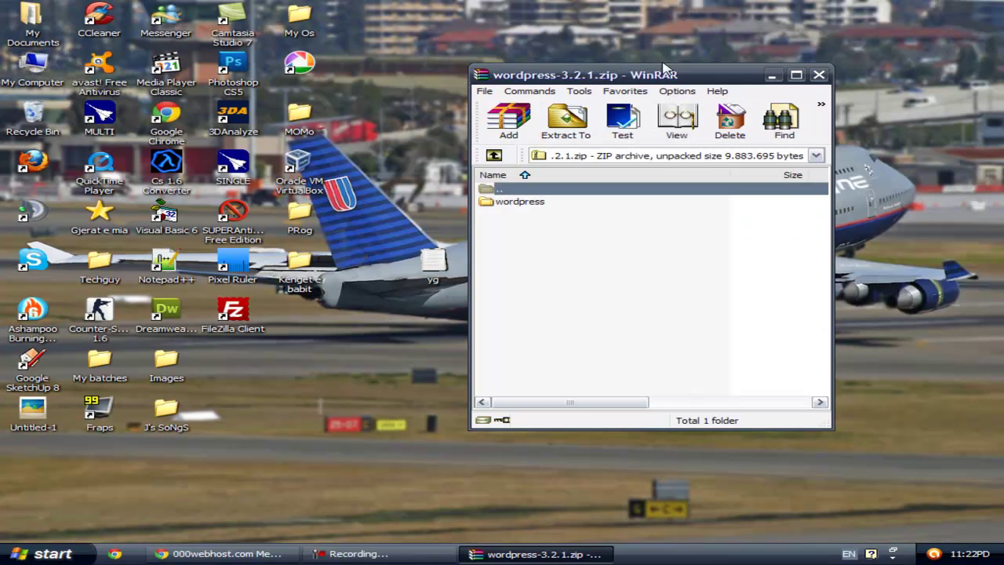
left_click_drag(664, 75, 858, 58)
left_click(702, 195)
left_click_drag(699, 195, 313, 377)
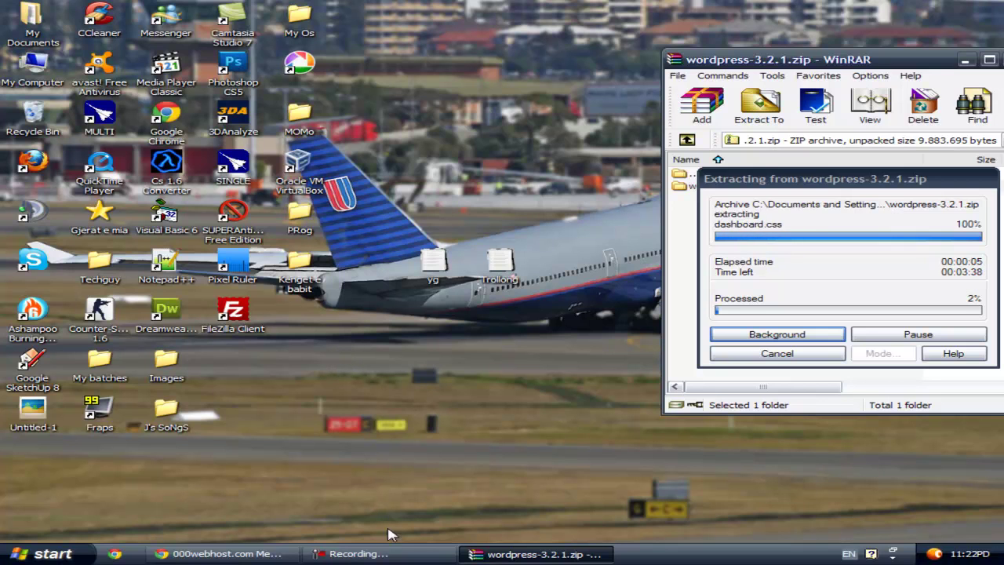
left_click(390, 556)
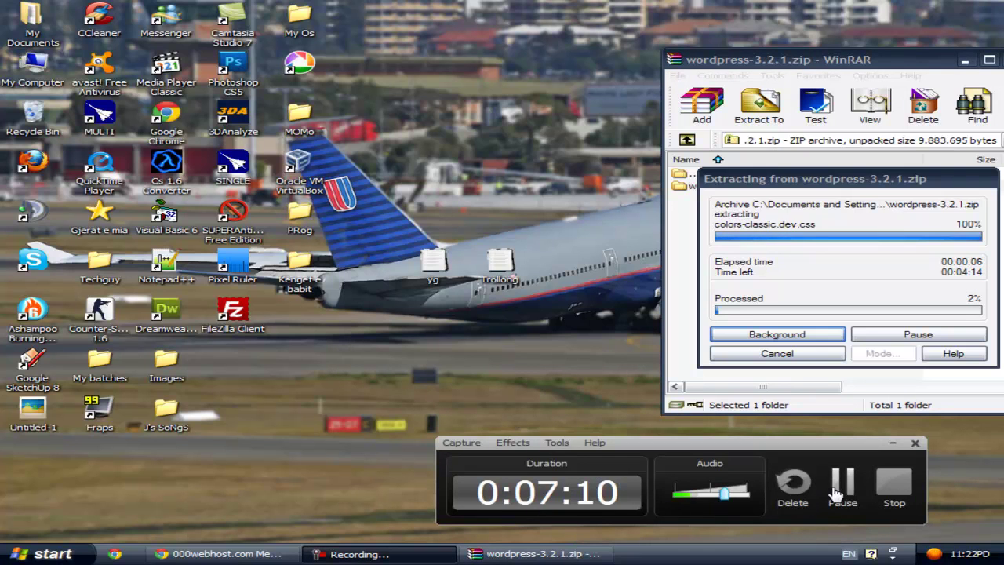
left_click(843, 488)
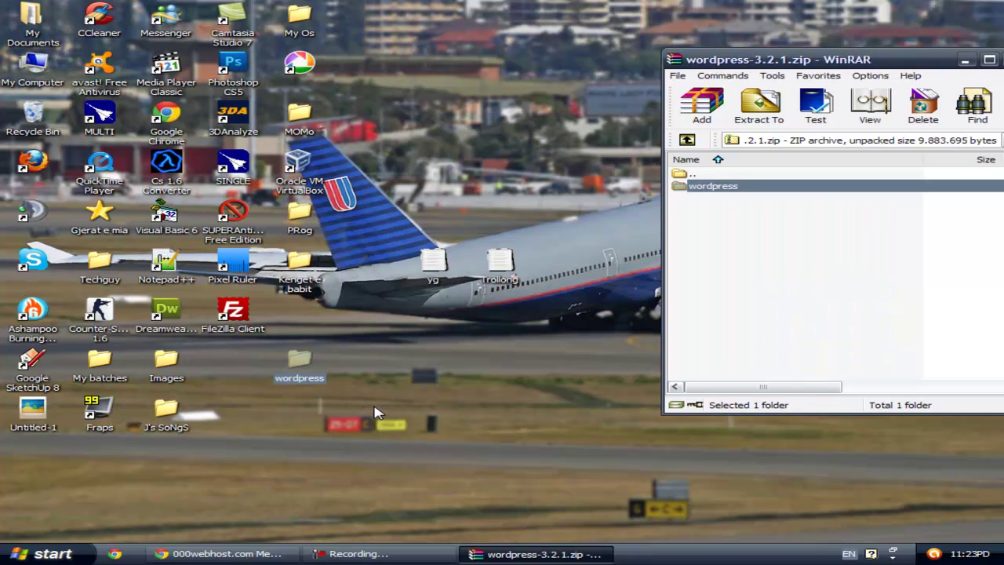
Step: Close the WinRAR window, refresh the desktop, and reposition the wordpress folder
left_click_drag(778, 60, 628, 60)
left_click(853, 64)
left_click(551, 339)
right_click(522, 331)
left_click(537, 351)
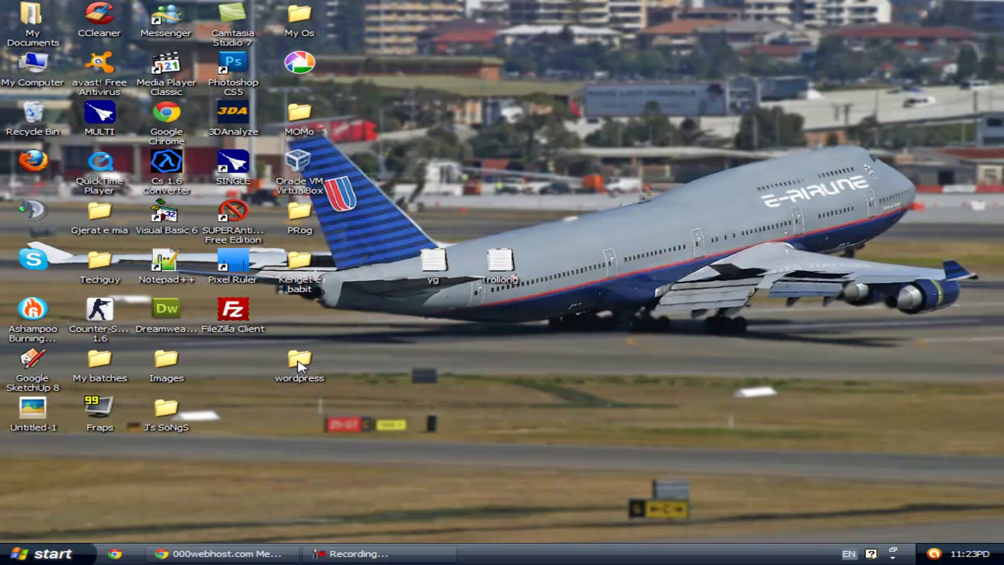
left_click_drag(299, 366, 567, 367)
left_click(652, 363)
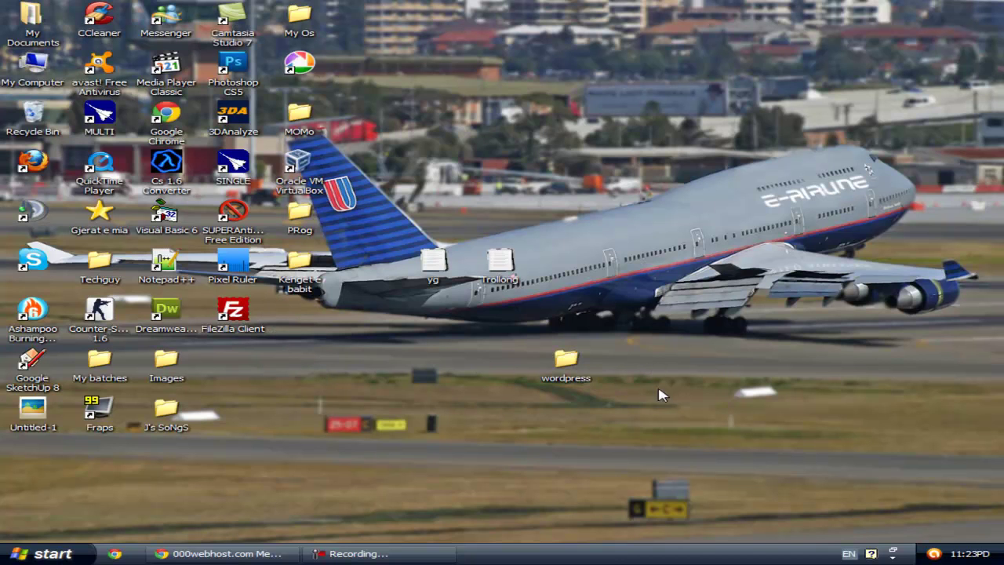
Step: Open the extracted wordpress folder and open wp-config-sample.php with Edit with Notepad++
double_click(561, 364)
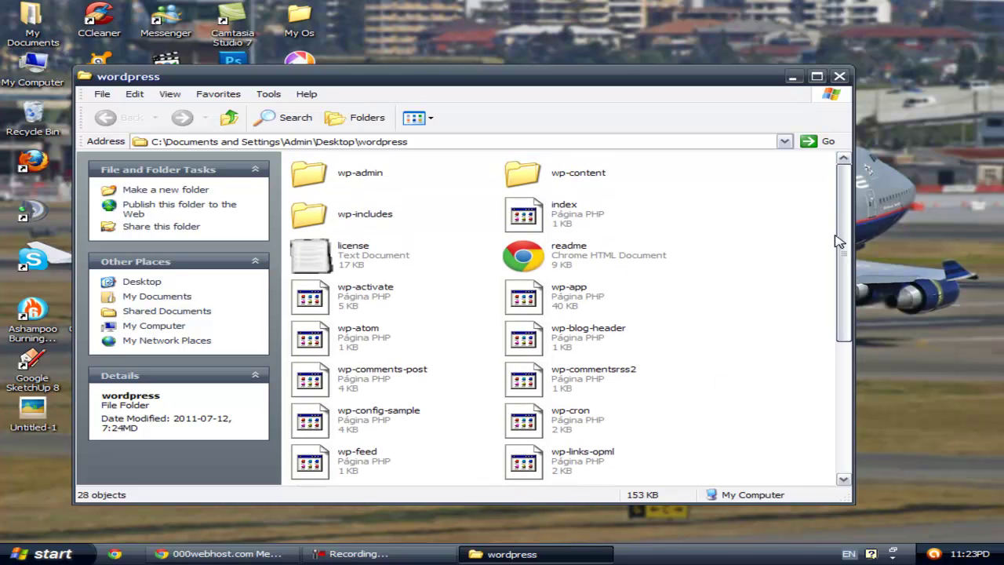
scroll(822, 262, "down", 3)
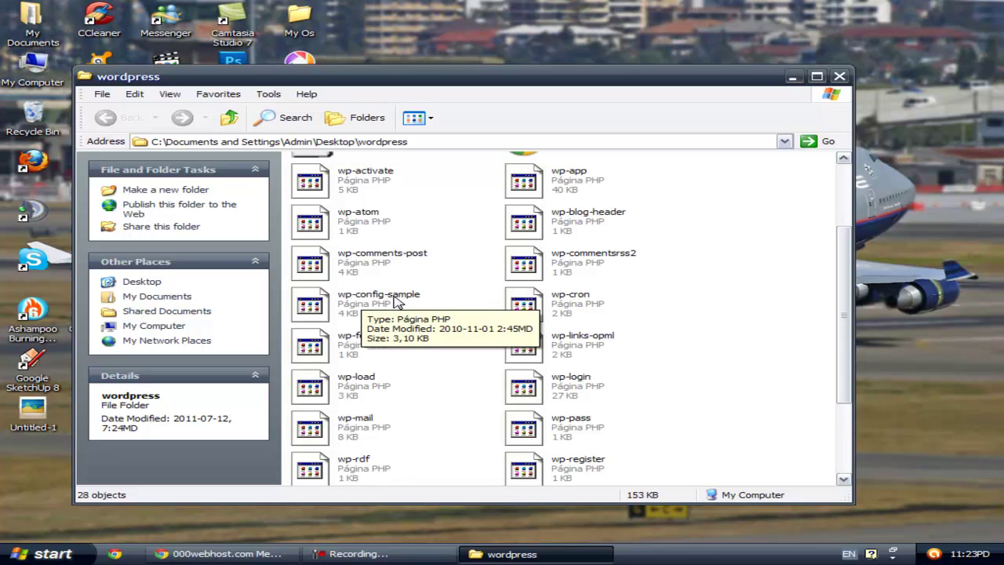
left_click(361, 294)
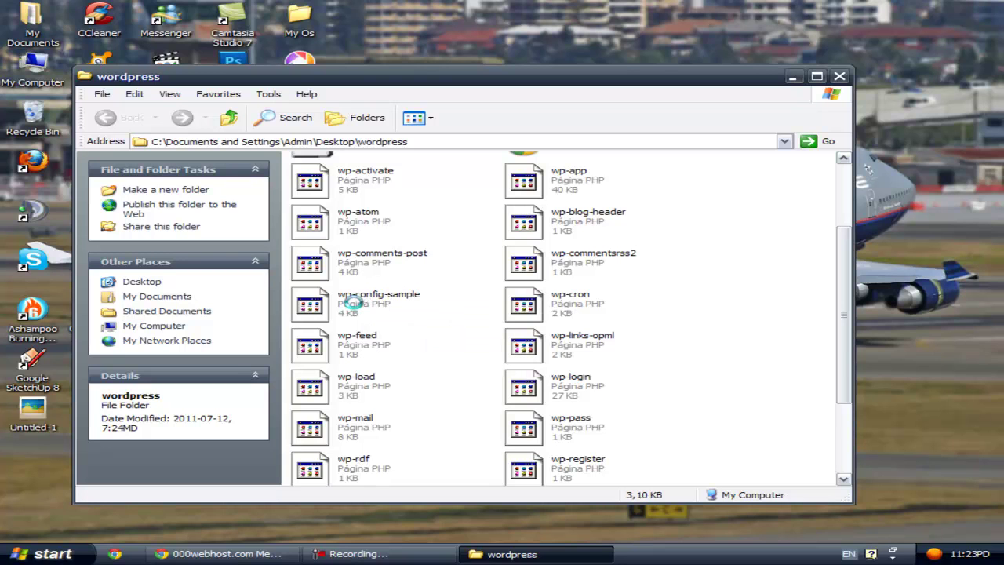
right_click(353, 305)
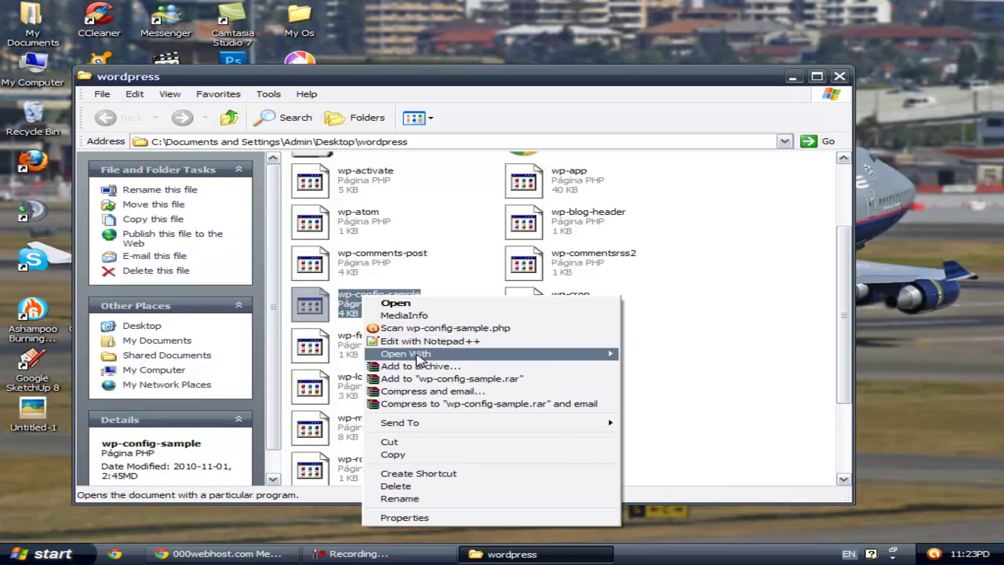
mouse_move(444, 359)
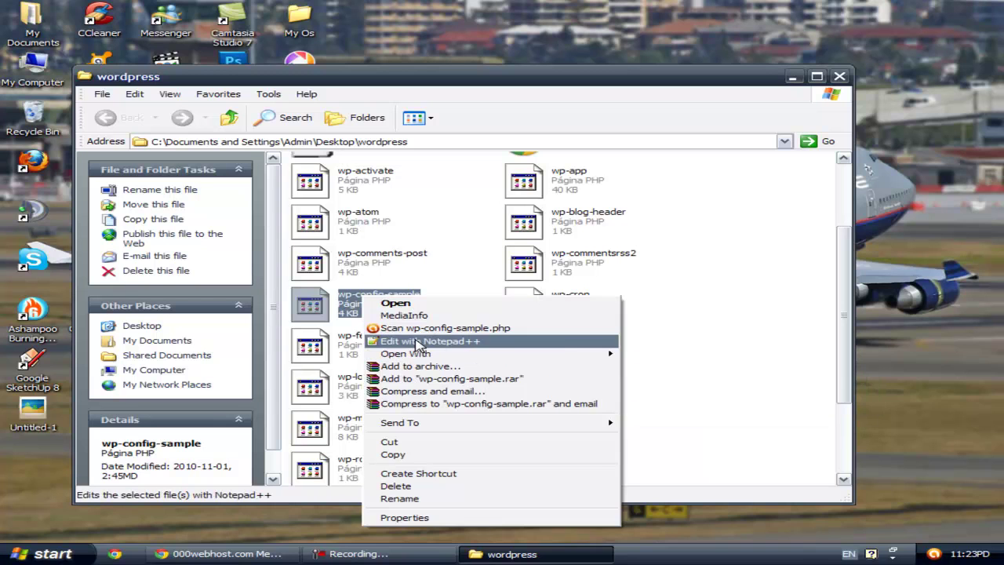
left_click(416, 343)
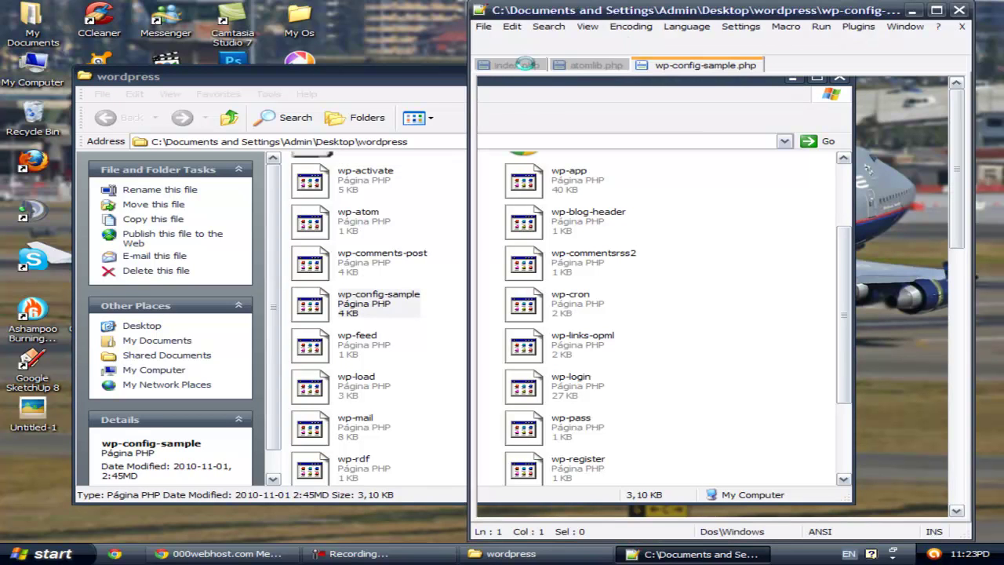
Step: Maximise Notepad++ with the database settings lines of wp-config-sample.php in view
left_click(402, 77)
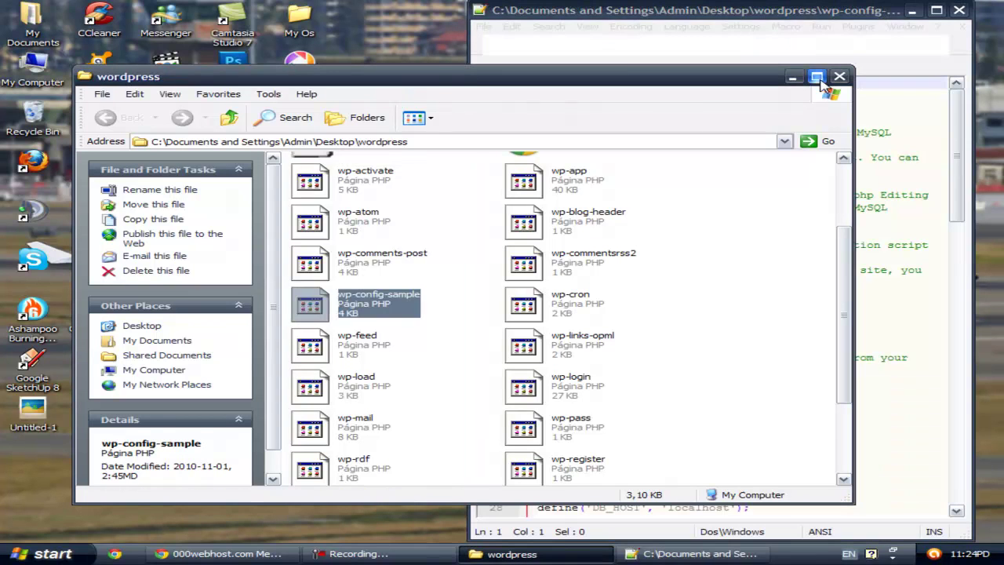
left_click(792, 76)
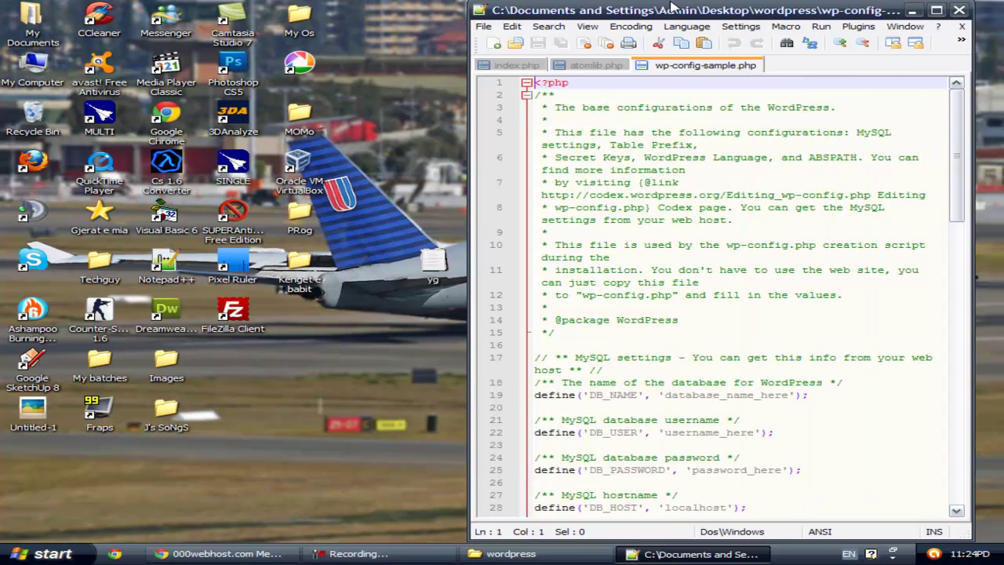
left_click_drag(664, 9, 613, 10)
left_click(883, 10)
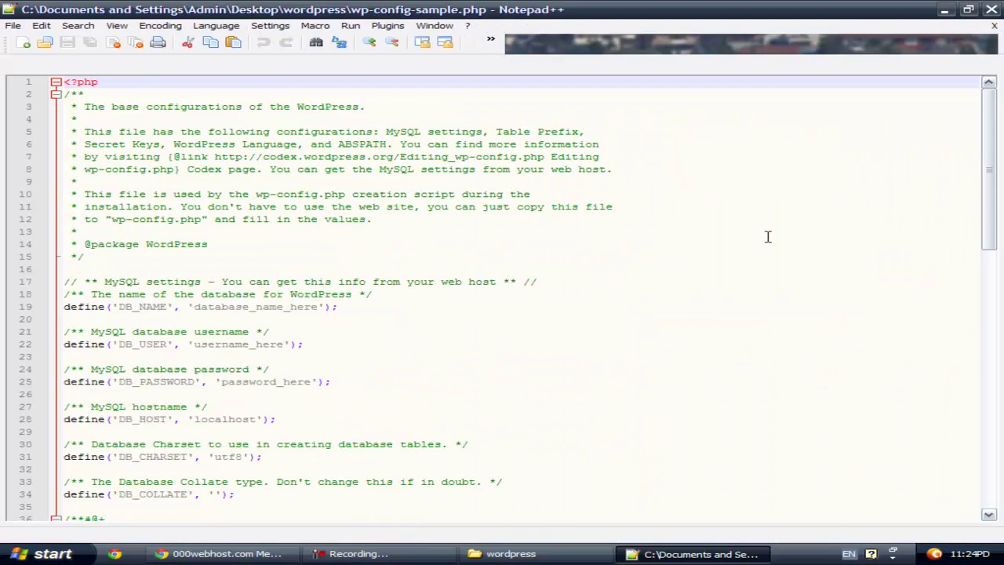
scroll(542, 285, "down", 4)
scroll(533, 286, "up", 1)
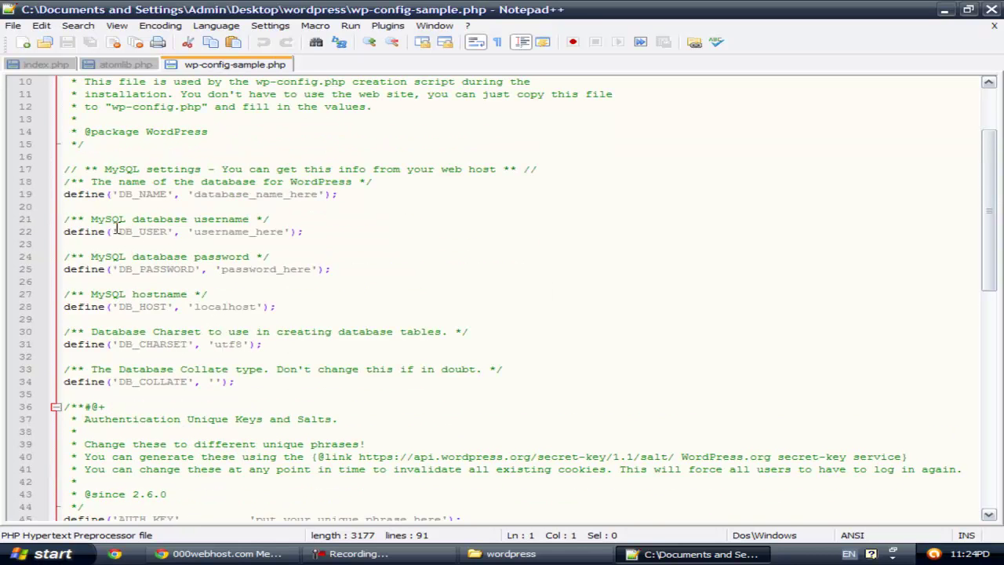
left_click_drag(91, 219, 248, 221)
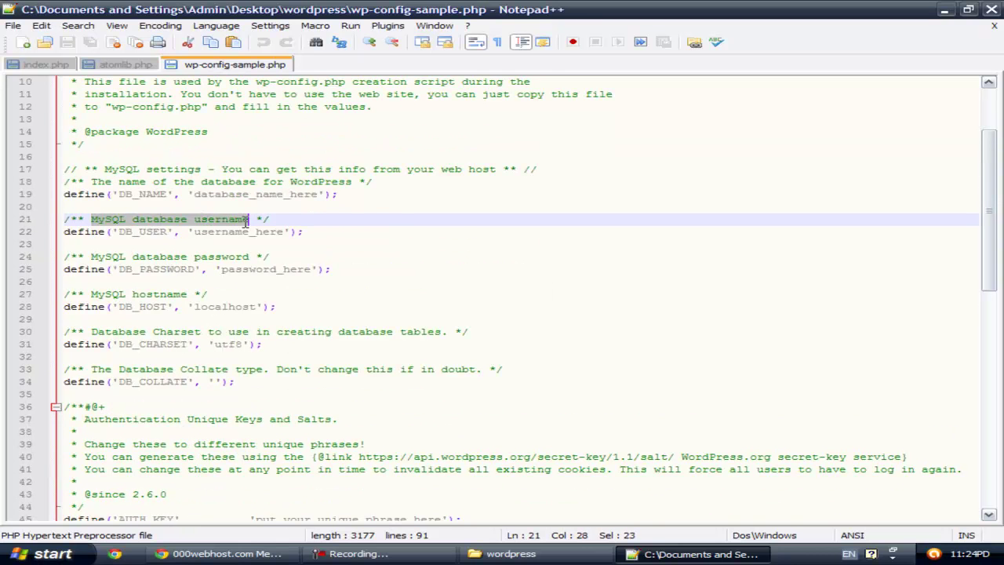
Step: Copy the 000webhost MySQL user and paste it over username_here for DB_USER
left_click(226, 554)
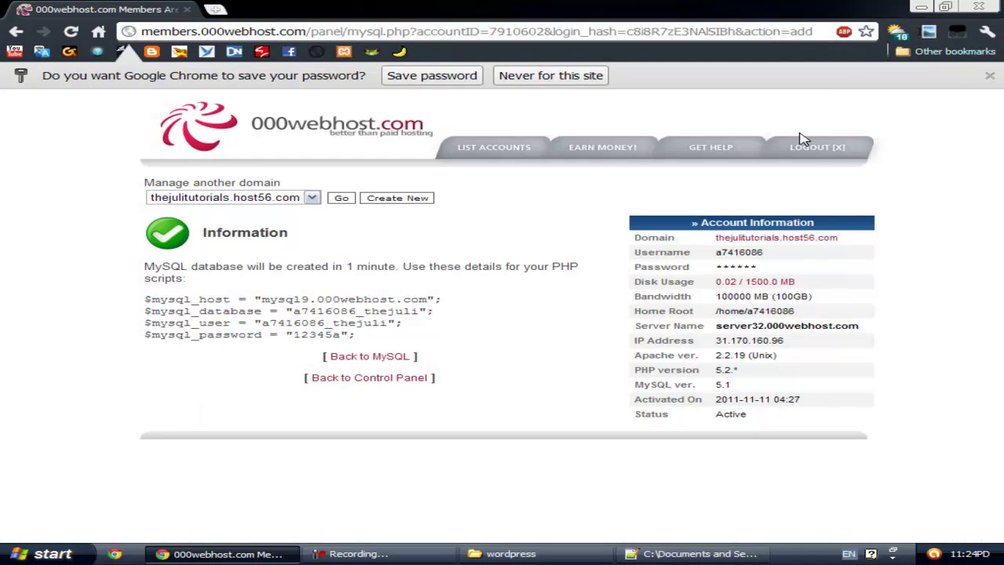
left_click(945, 6)
left_click_drag(648, 10, 791, 18)
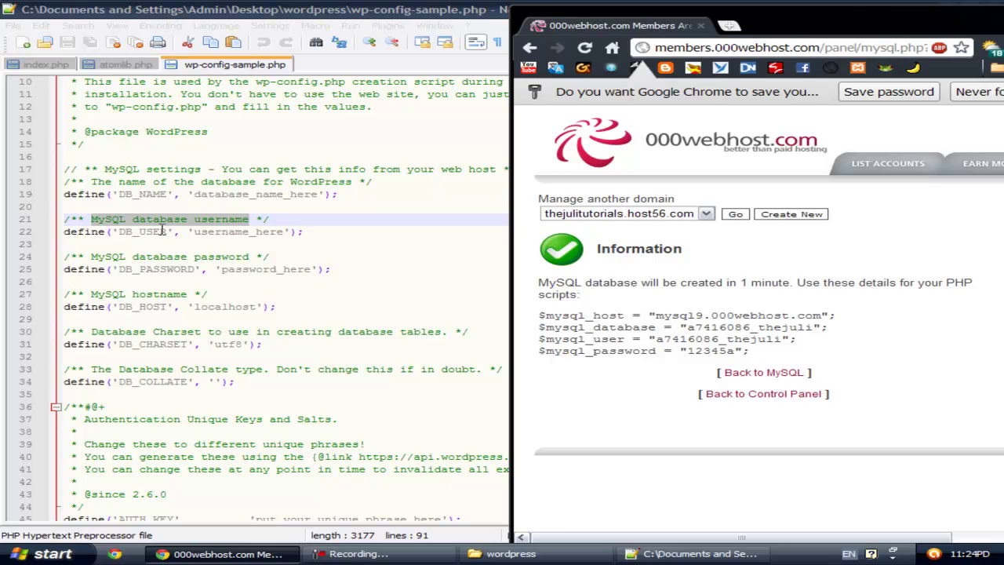
left_click_drag(662, 339, 779, 344)
right_click(776, 350)
left_click(777, 356)
left_click_drag(195, 233, 286, 233)
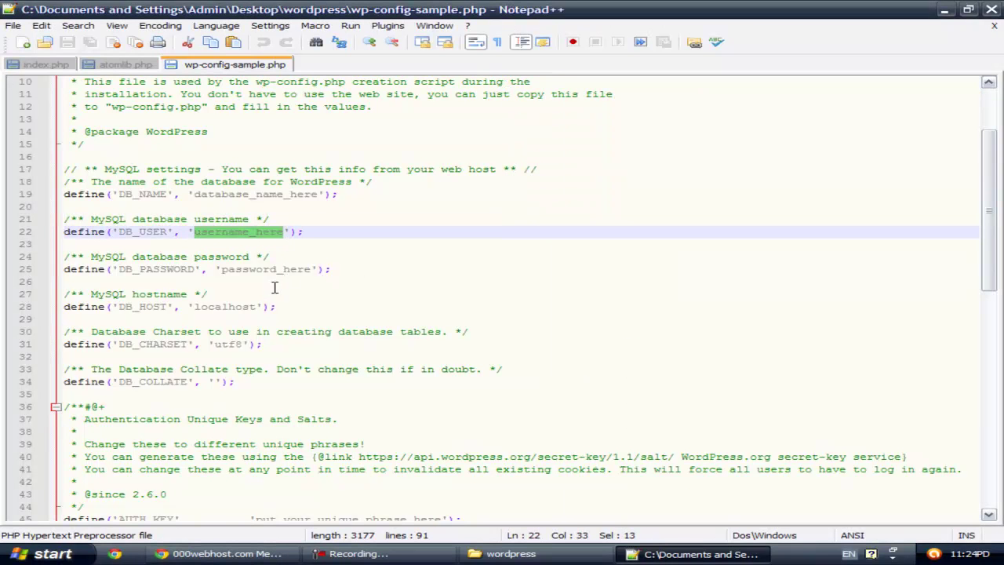
key("ctrl+v")
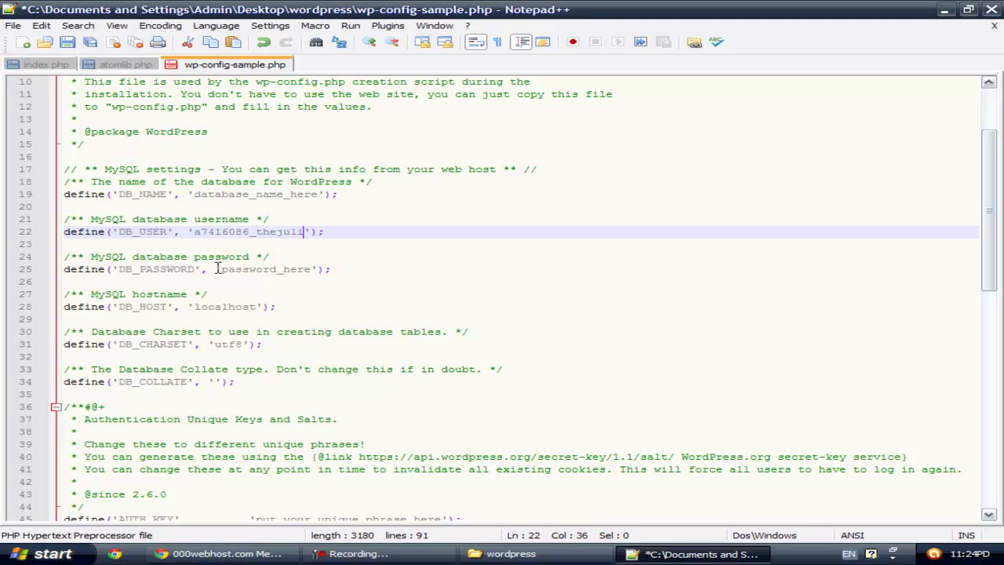
Step: Copy the MySQL password from 000webhost and paste it over password_here for DB_PASSWORD
left_click(218, 269)
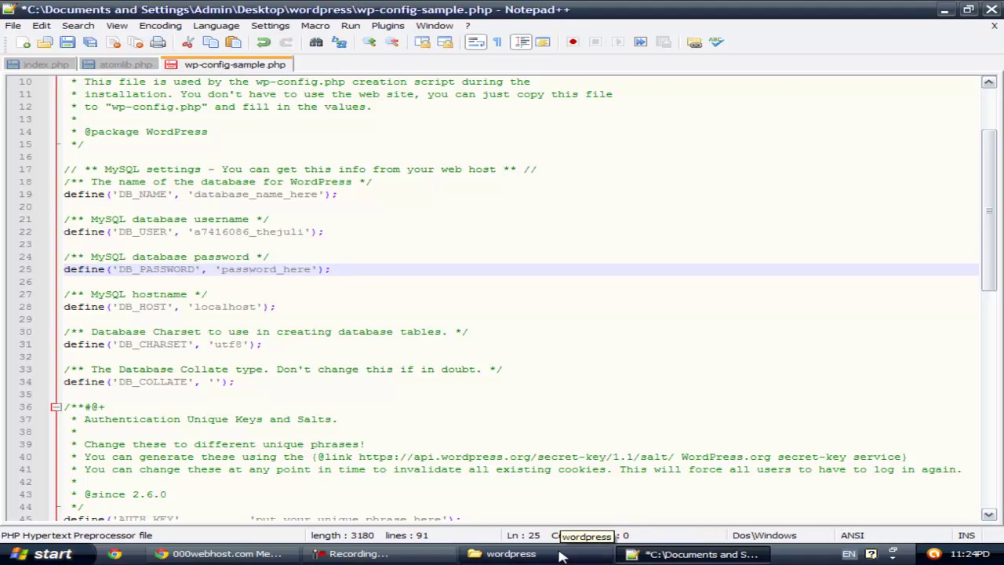
left_click(228, 554)
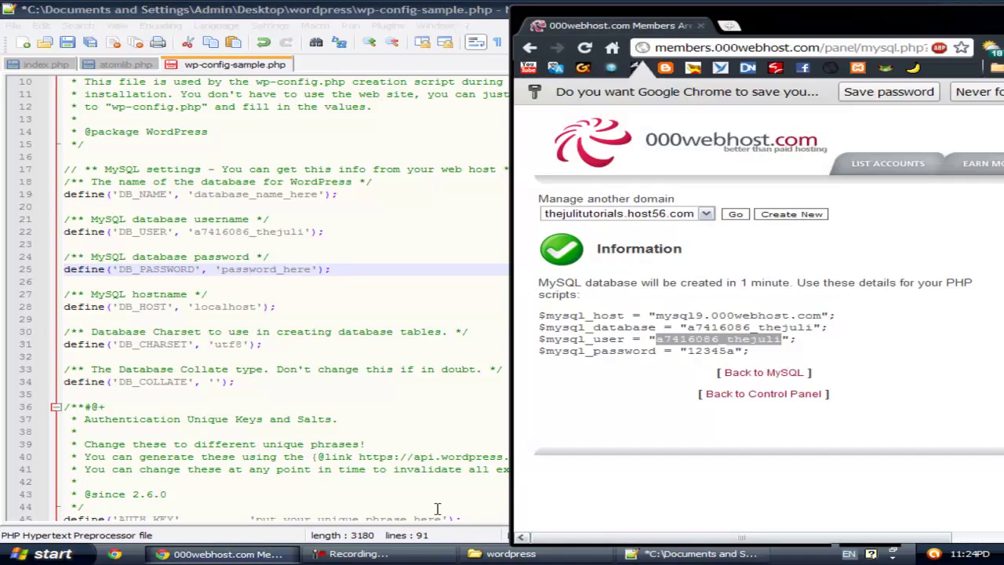
left_click(763, 327)
left_click_drag(686, 351, 733, 351)
right_click(728, 350)
left_click(746, 359)
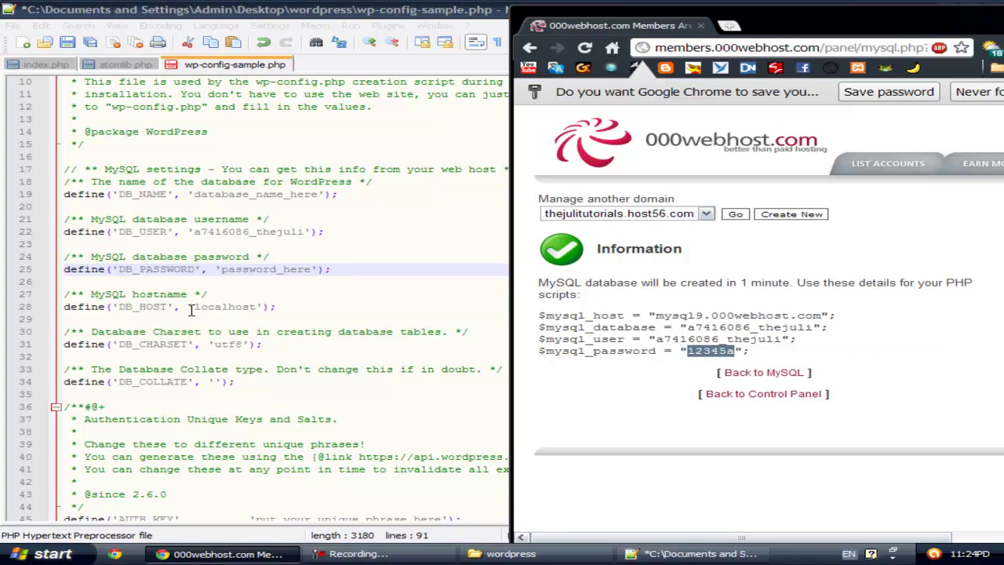
left_click_drag(219, 270, 311, 269)
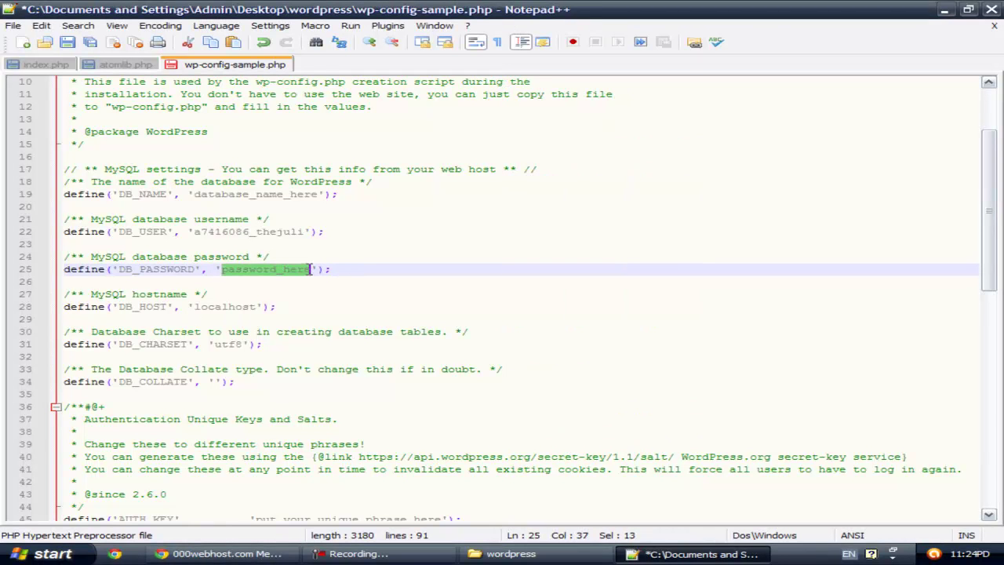
key("ctrl+v")
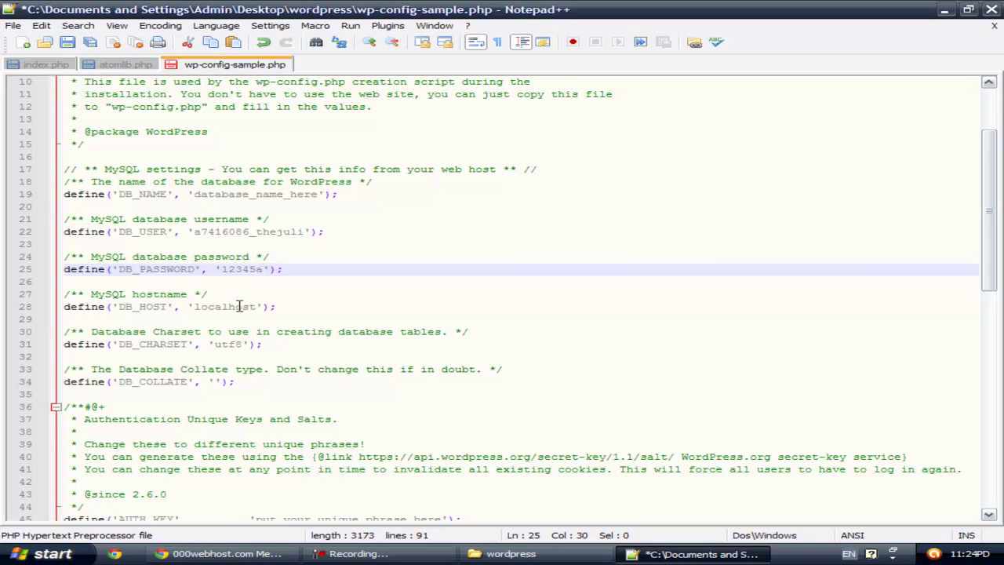
Step: Replace localhost in DB_HOST with the copied 000webhost MySQL host name
left_click(210, 308)
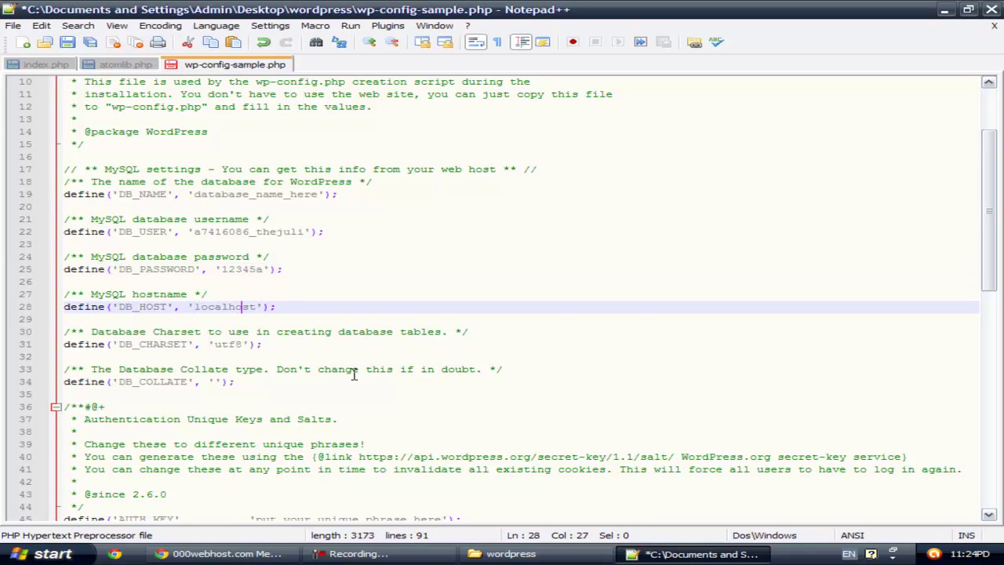
left_click(278, 554)
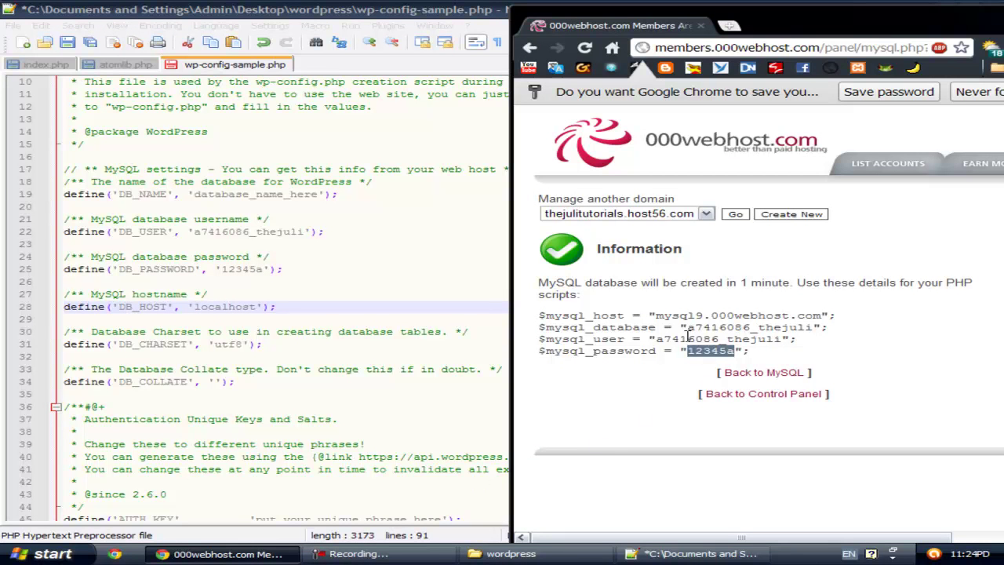
left_click_drag(656, 314, 826, 313)
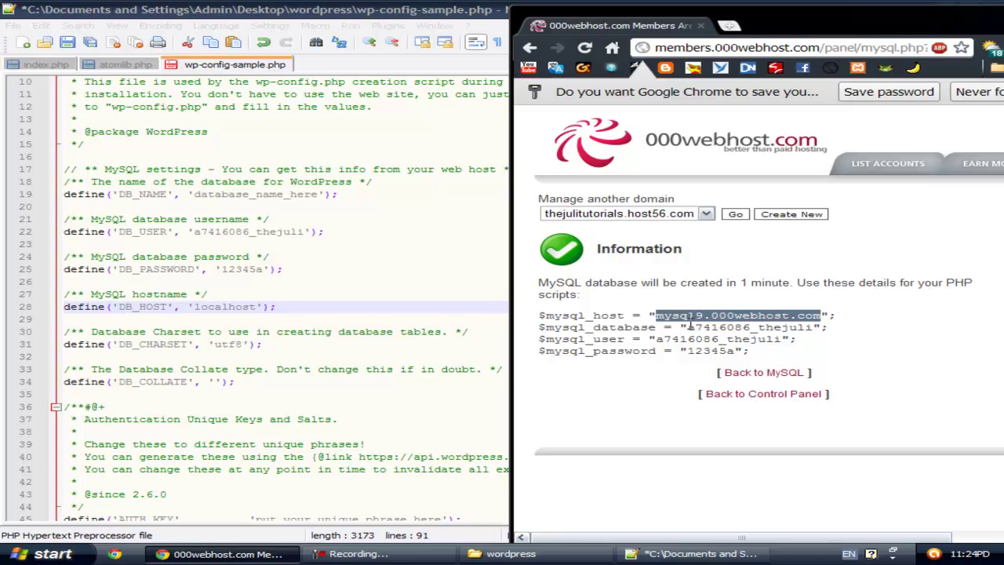
right_click(714, 317)
left_click(733, 328)
left_click_drag(195, 306, 254, 307)
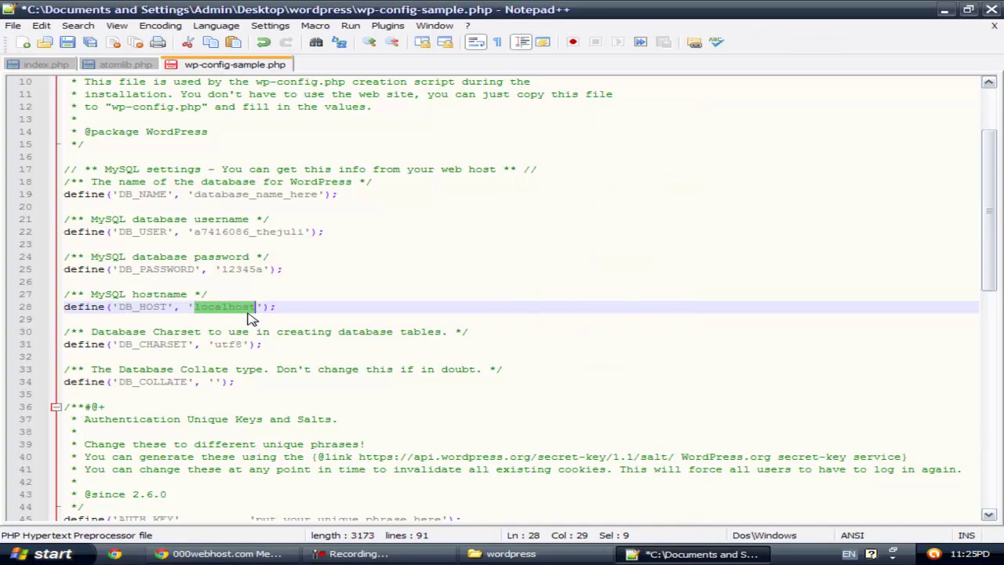
key("ctrl+v")
Step: Paste the MySQL database name over database_name_here in DB_NAME and save the file
left_click_drag(194, 196, 317, 201)
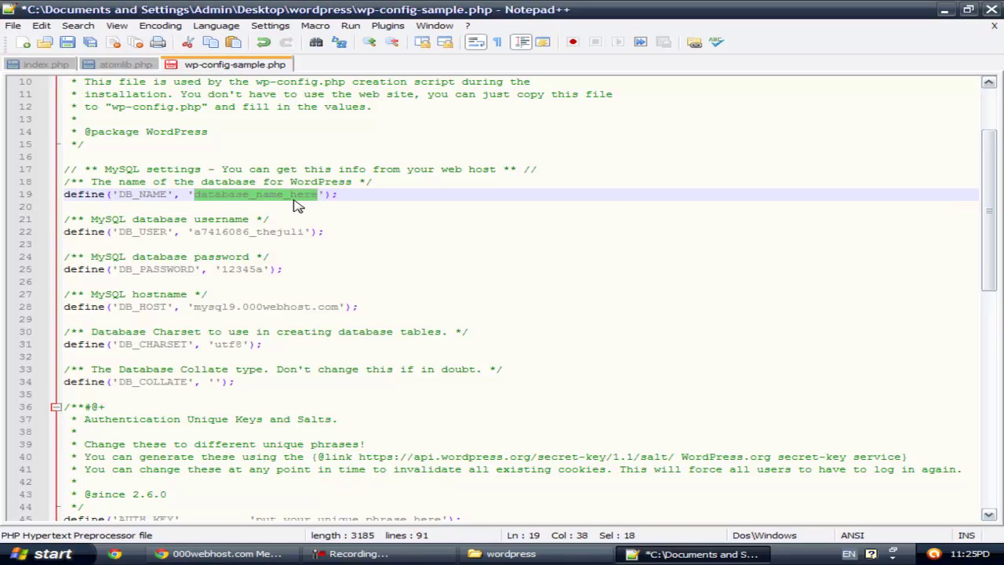
left_click(267, 554)
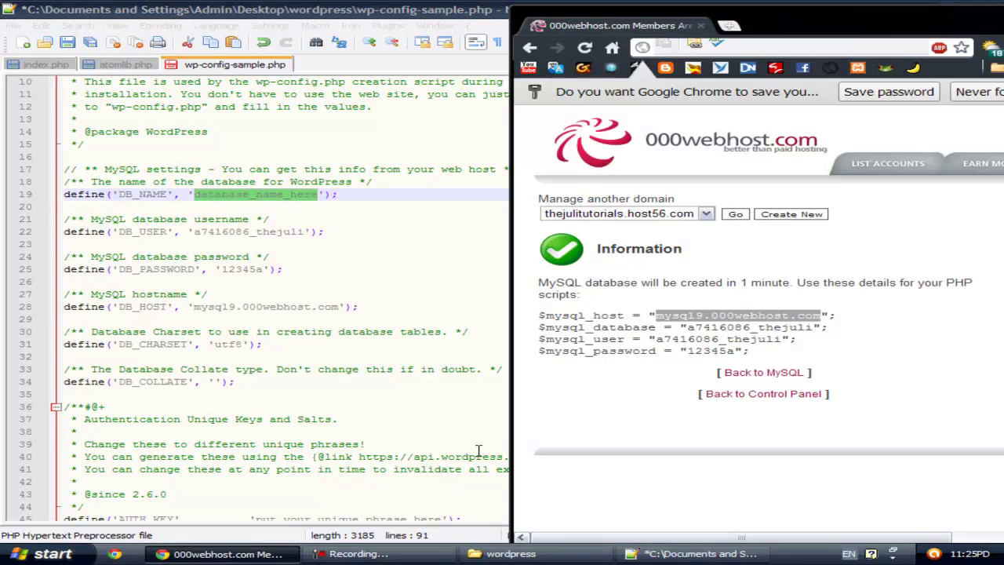
left_click(752, 333)
left_click_drag(689, 328, 813, 328)
key("ctrl+c")
right_click(809, 330)
left_click(808, 337)
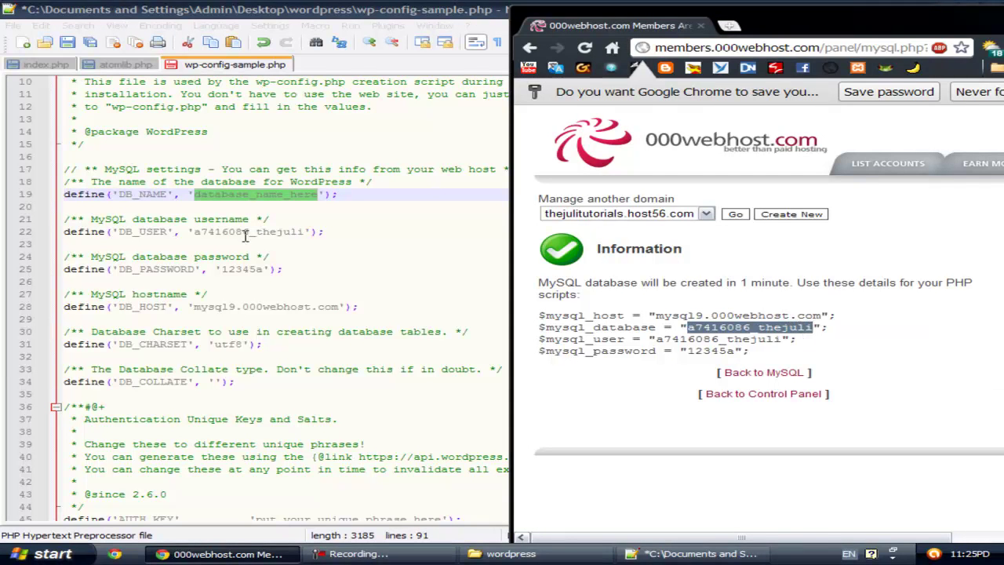
left_click(253, 196)
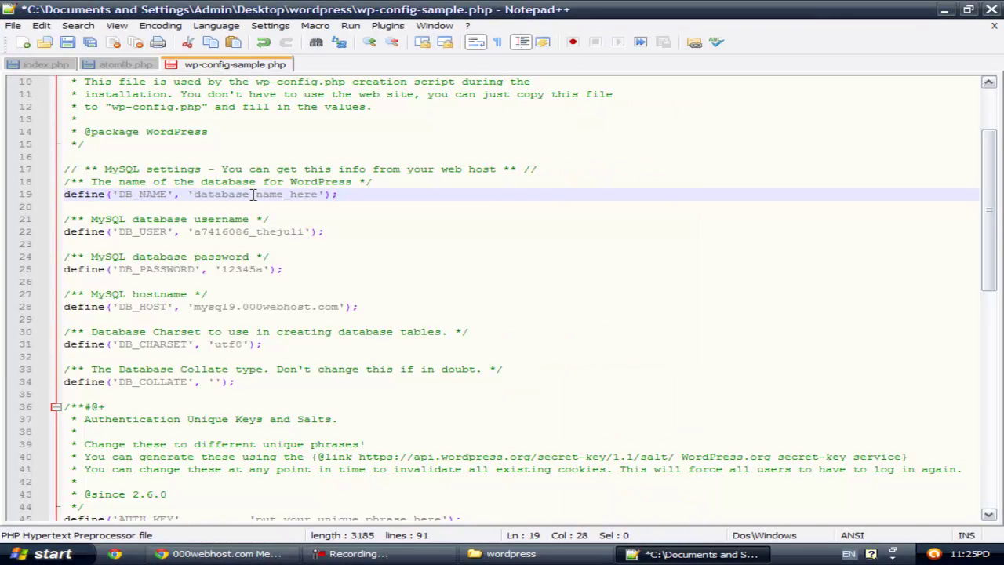
left_click_drag(192, 197, 319, 195)
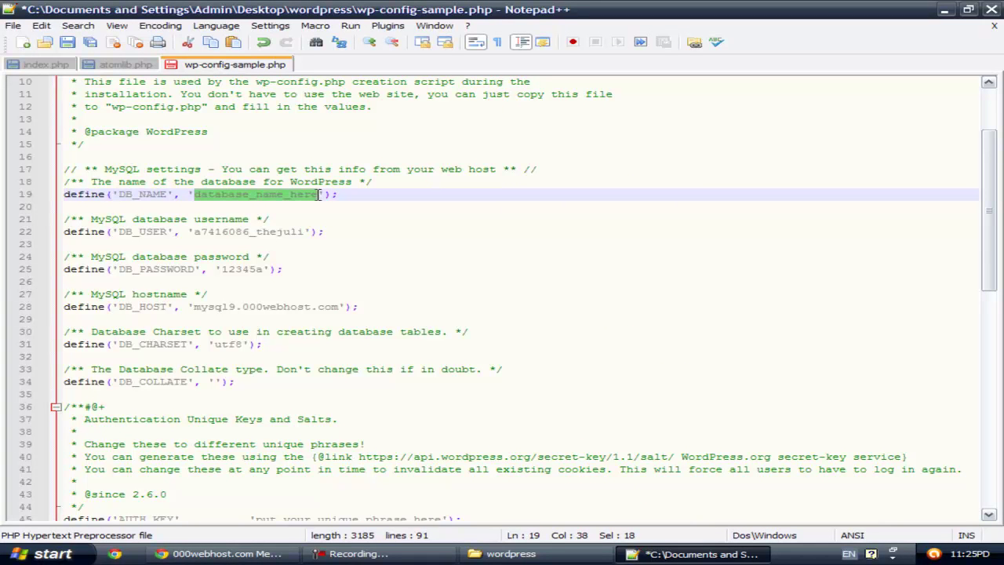
key("ctrl+v")
left_click(350, 222)
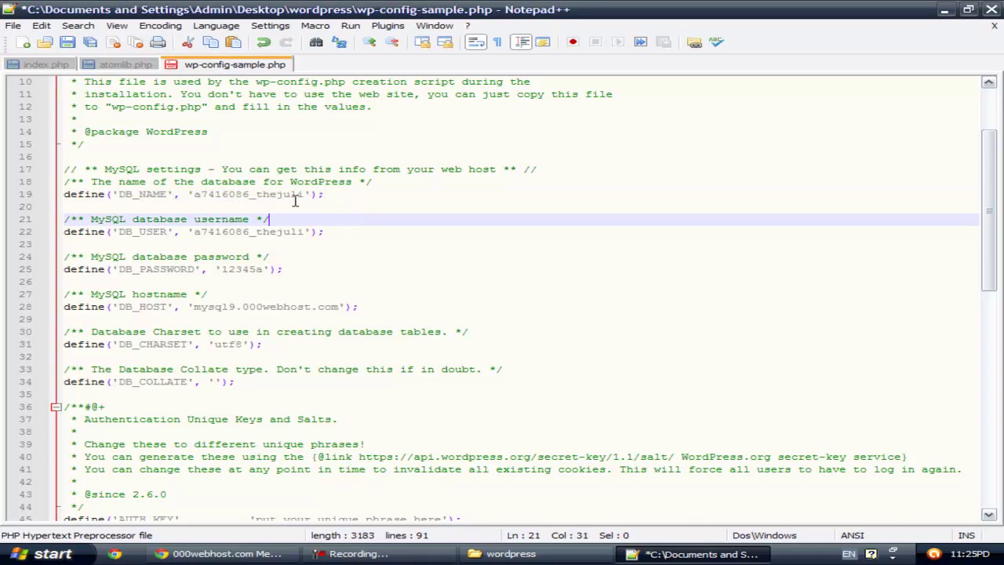
left_click(67, 42)
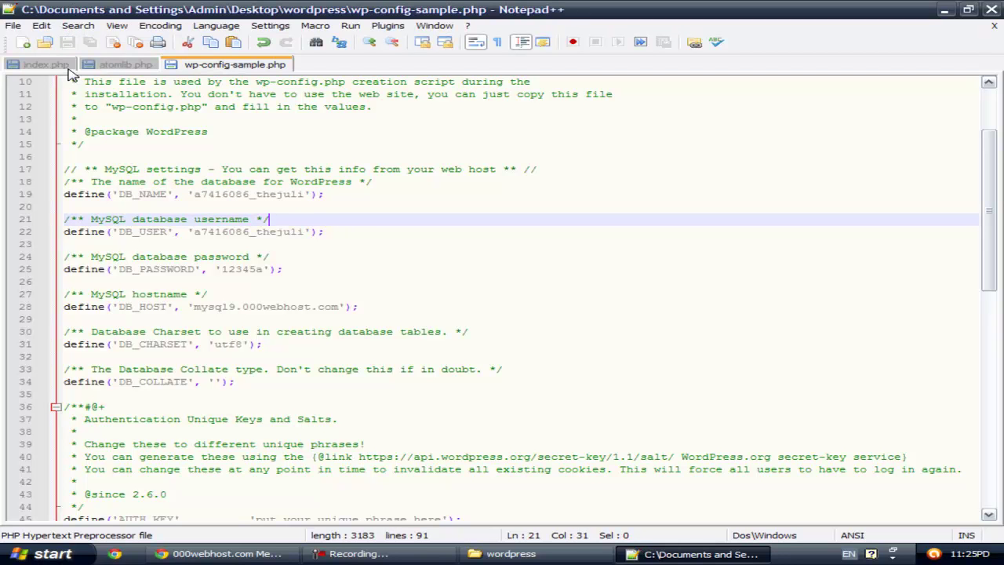
Step: Restore the wordpress folder window and close Notepad++ from the taskbar
left_click(944, 10)
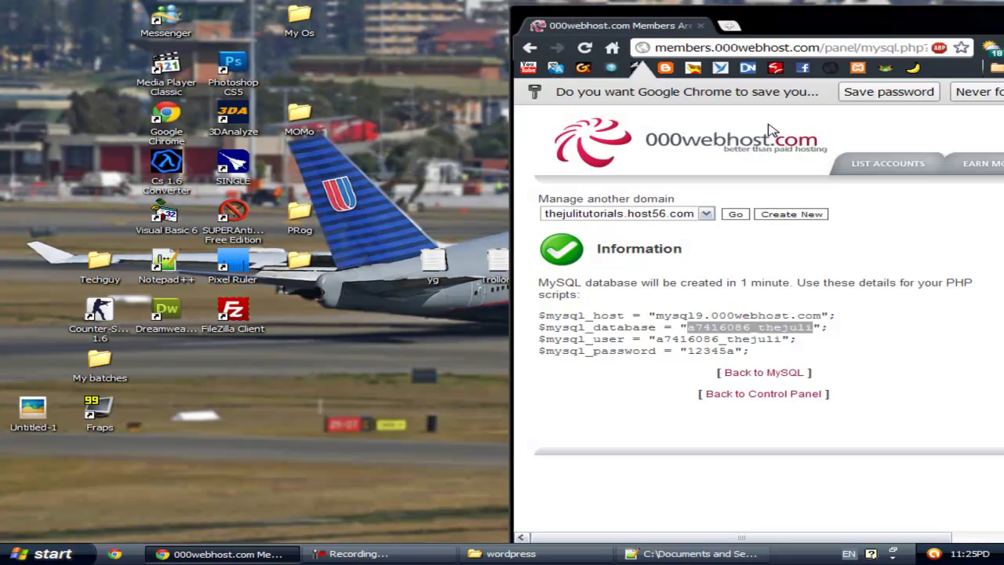
left_click(879, 6)
left_click_drag(879, 6, 594, 7)
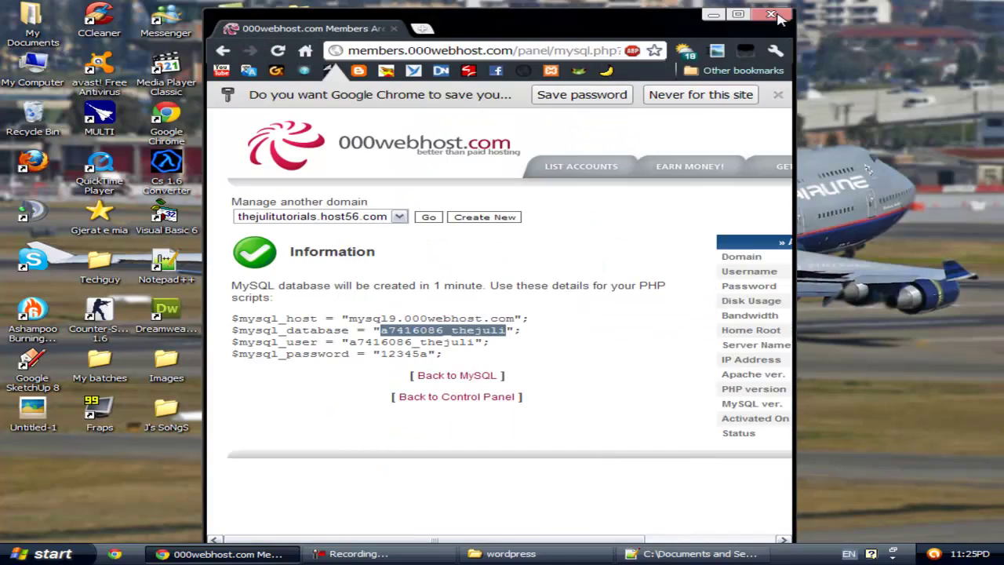
left_click(771, 13)
left_click(512, 554)
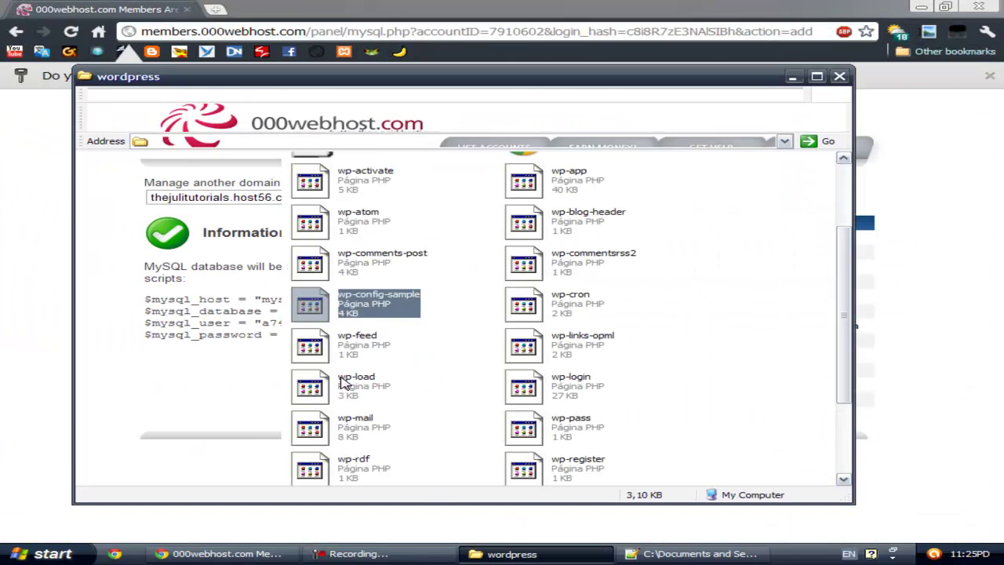
right_click(727, 554)
left_click(742, 540)
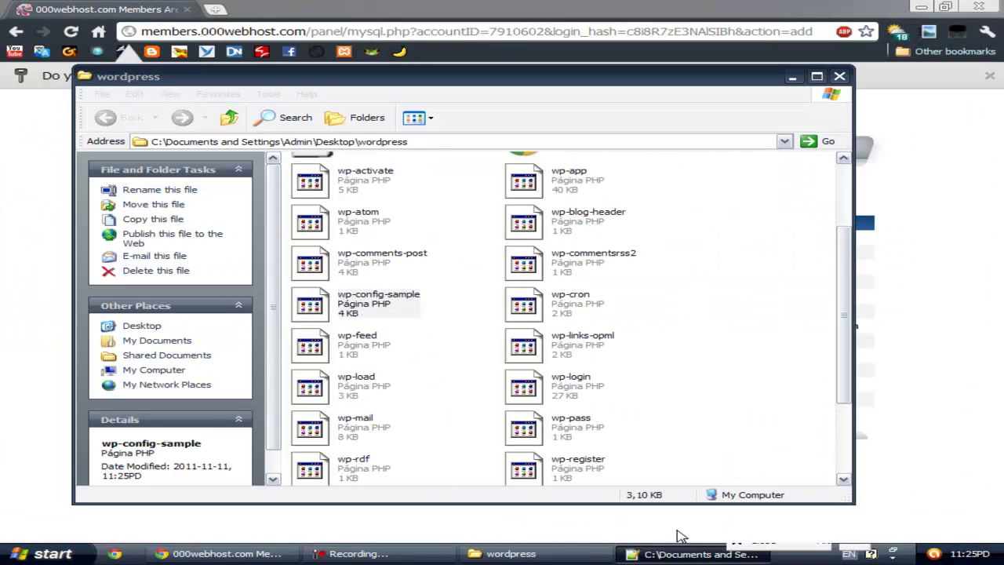
Step: Rename wp-config-sample to wp-config by deleting '-sample' from its name
left_click(402, 306)
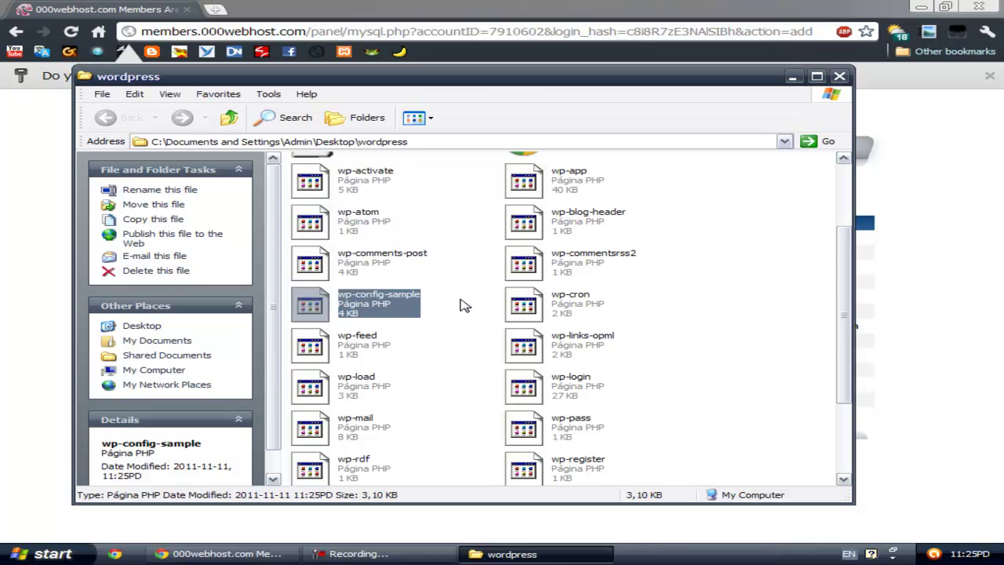
left_click(463, 305)
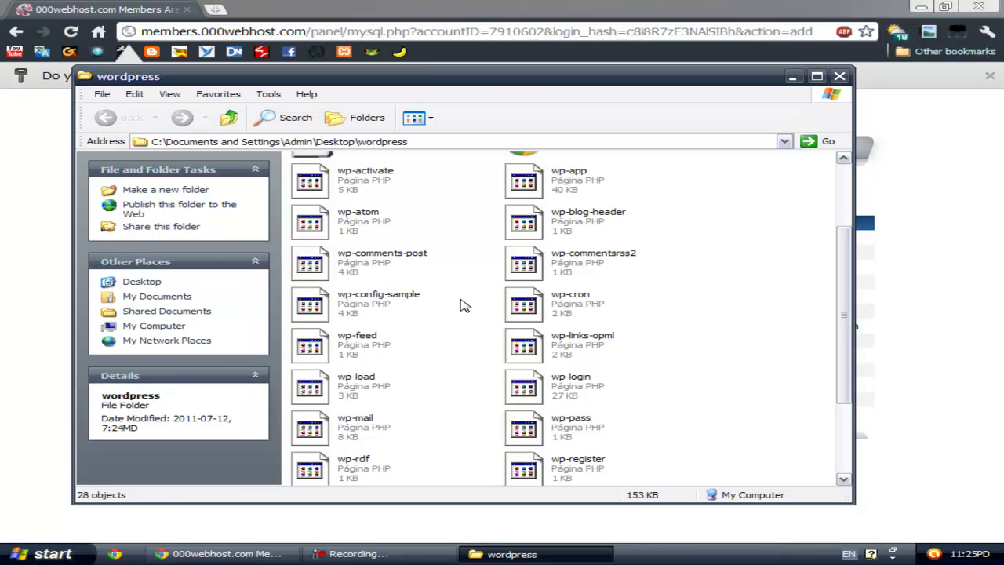
double_click(385, 301)
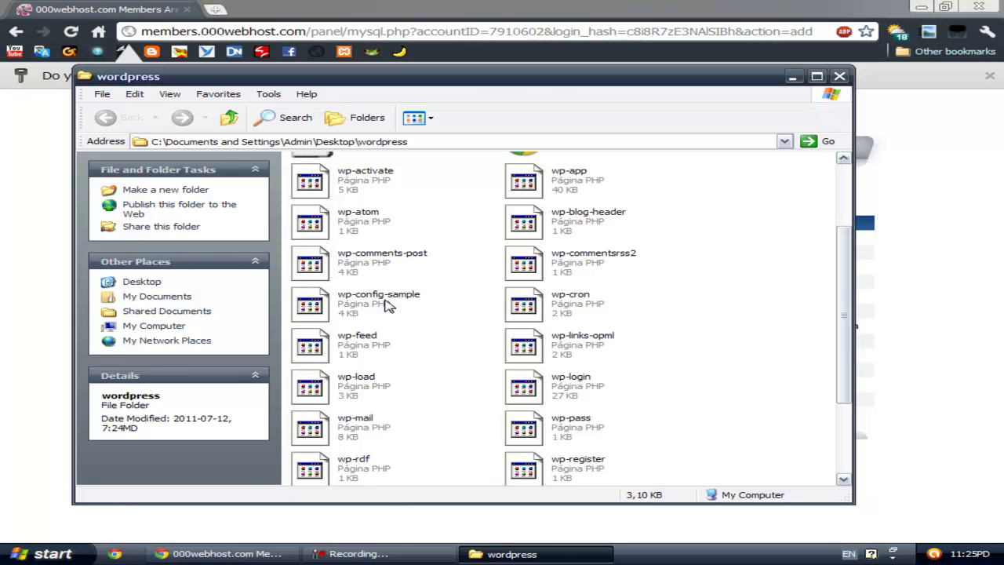
right_click(396, 300)
left_click(442, 505)
left_click_drag(429, 306, 390, 306)
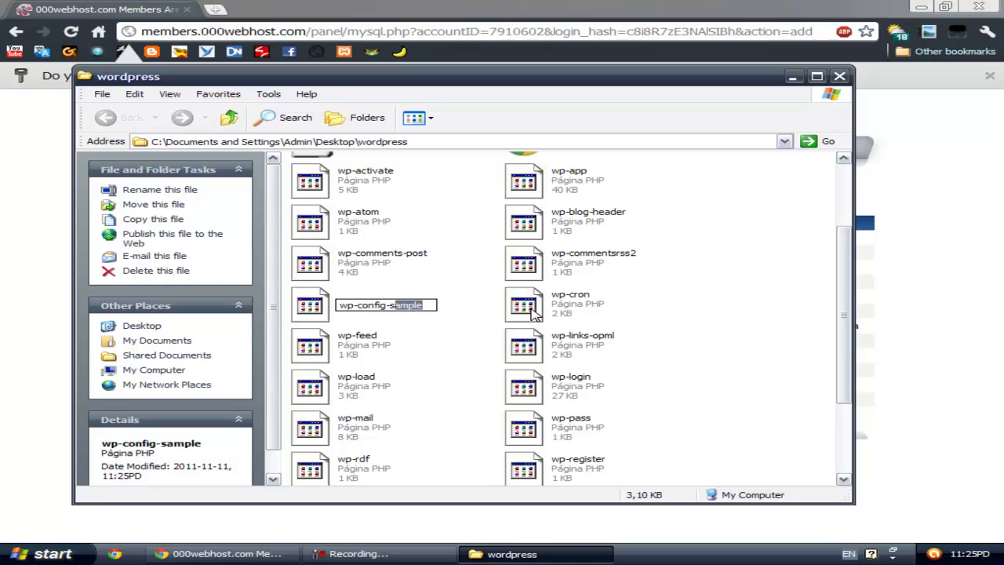
key("BackSpace")
key("Return")
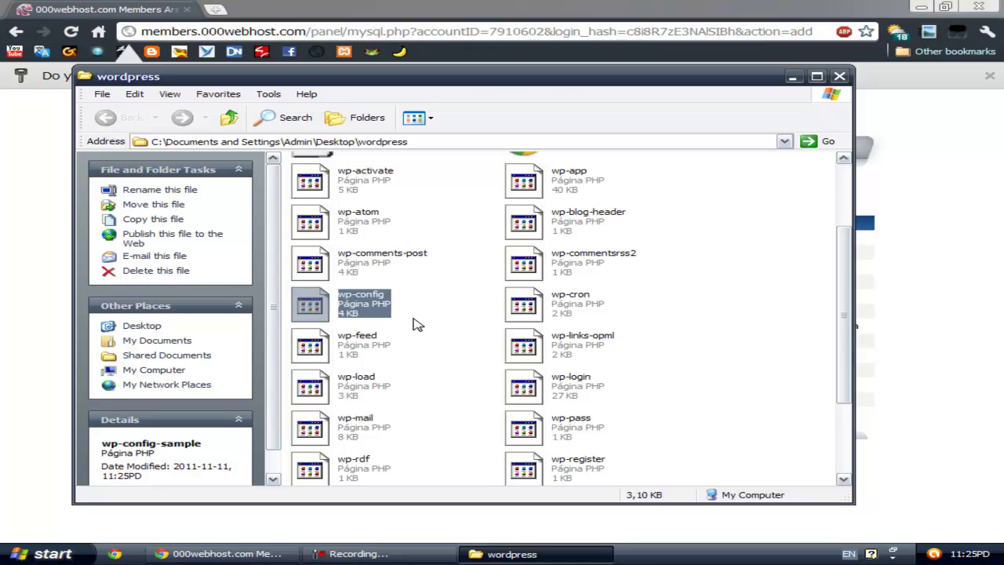
left_click(666, 314)
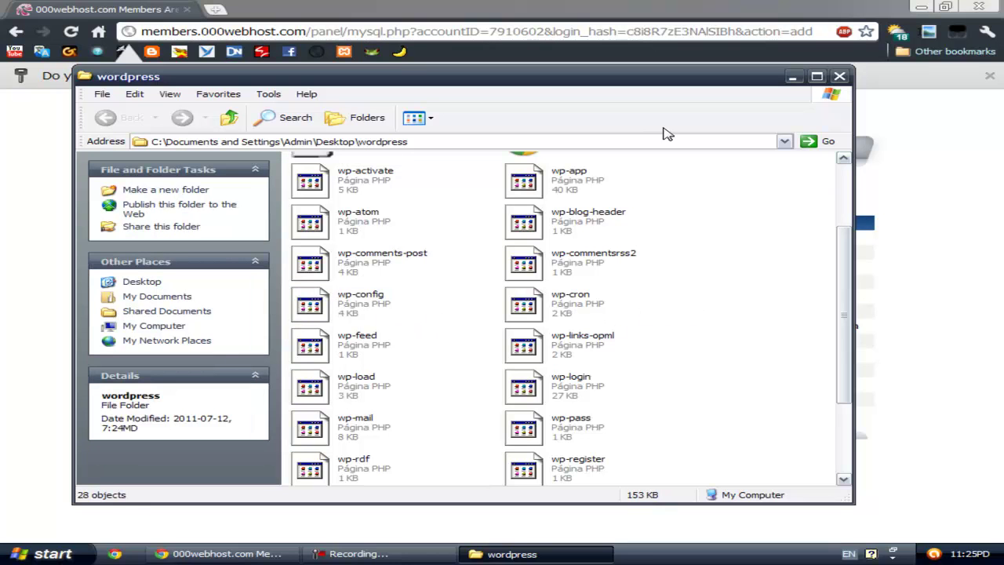
mouse_move(358, 306)
left_click(793, 76)
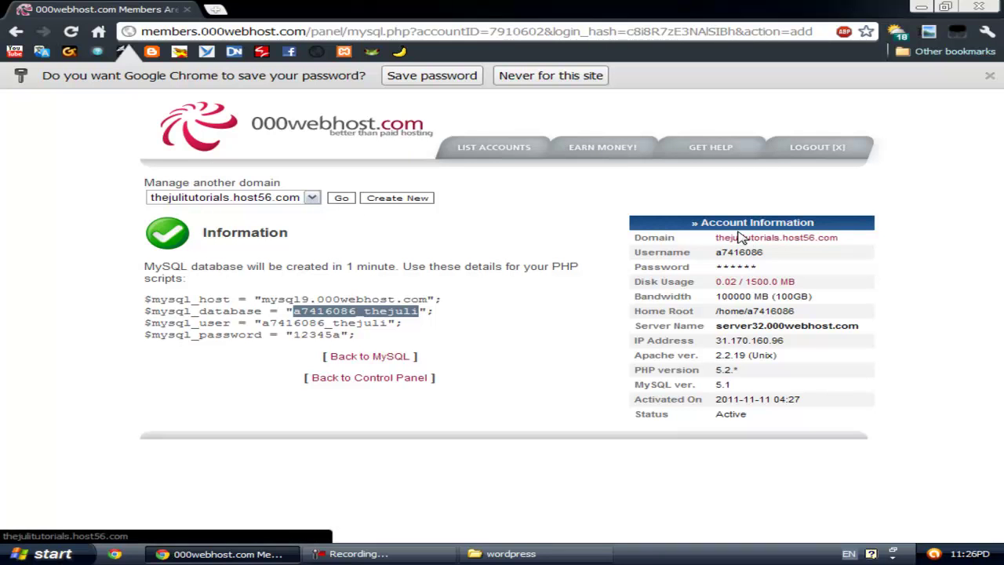
left_click(922, 7)
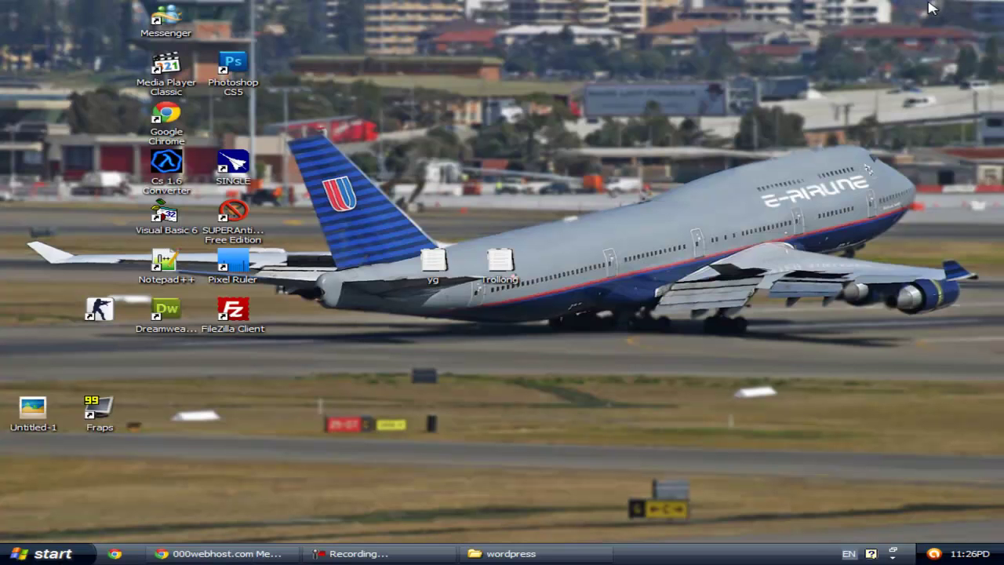
right_click(564, 96)
left_click(617, 123)
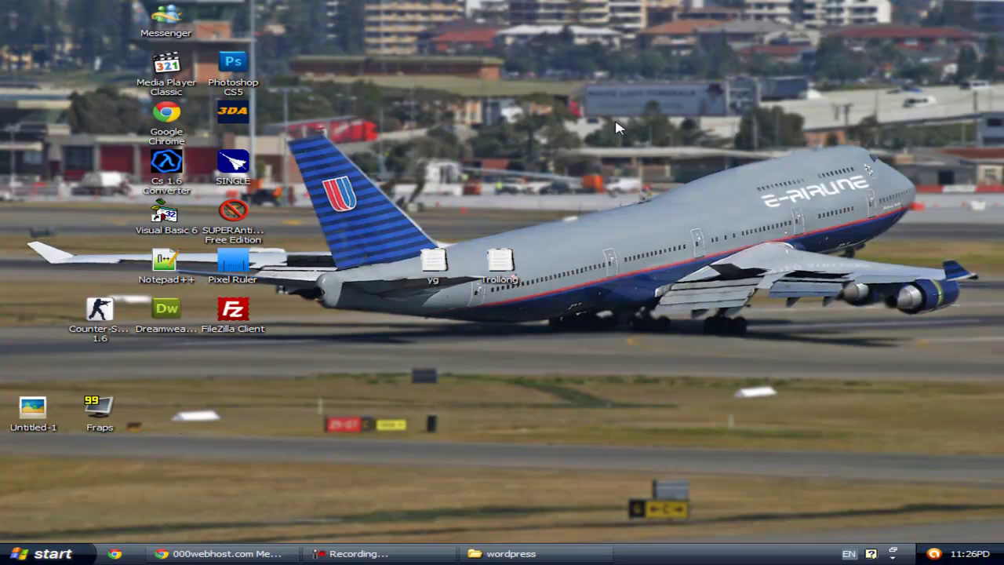
left_click_drag(368, 393, 312, 345)
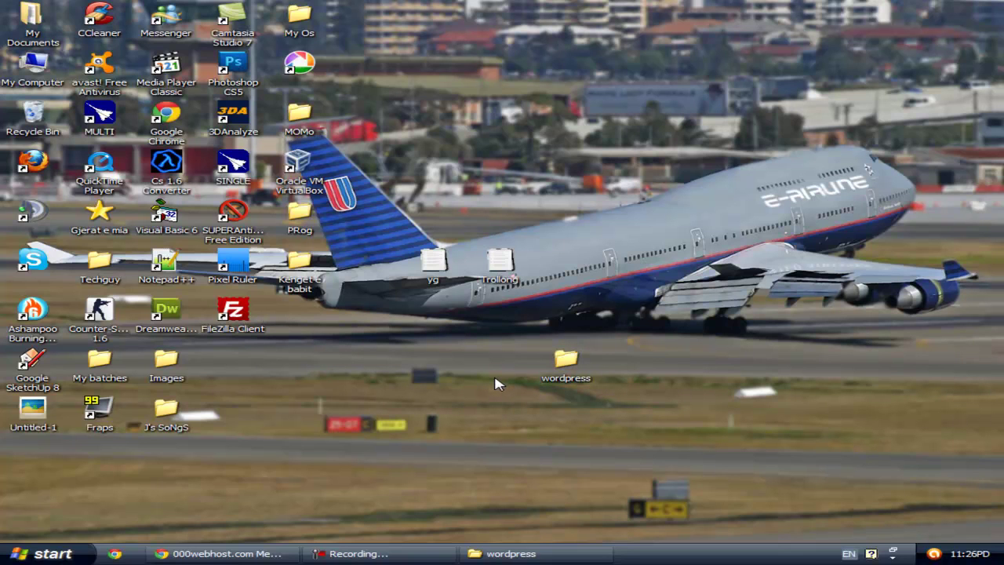
left_click(286, 553)
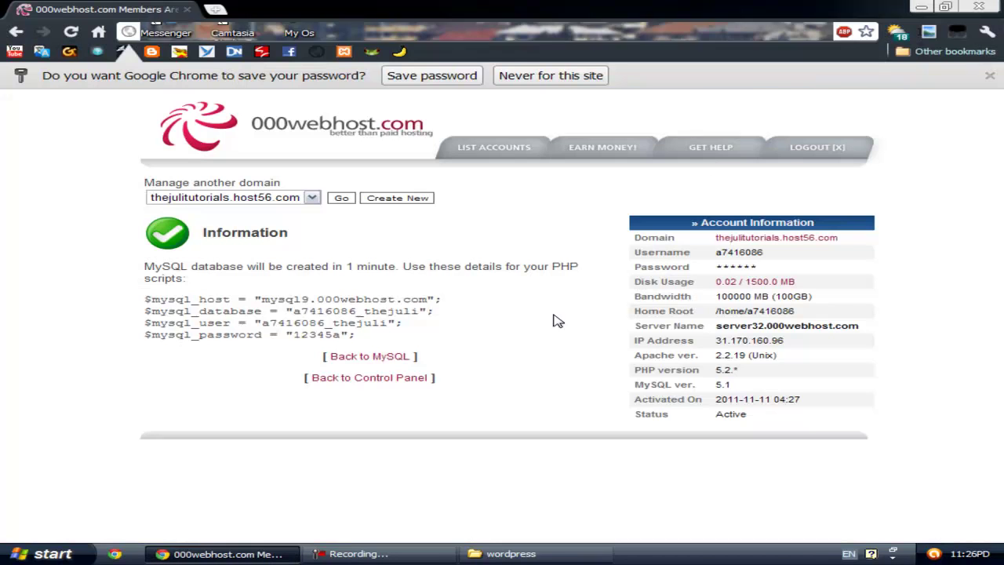
Step: View thejulitutorials.host56.com's welcome page in a new tab, close it, and go to List Accounts
left_click(739, 240)
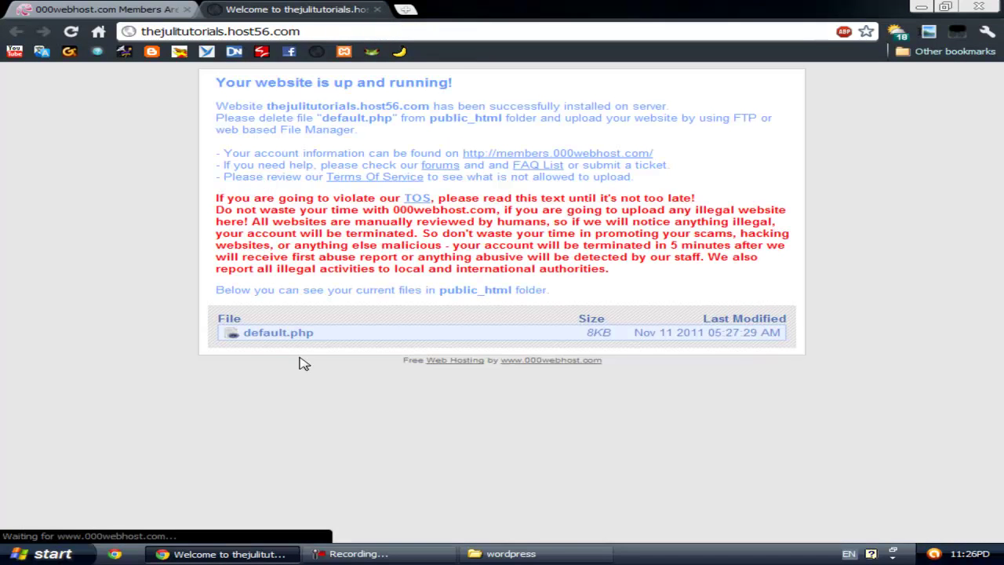
left_click(87, 8)
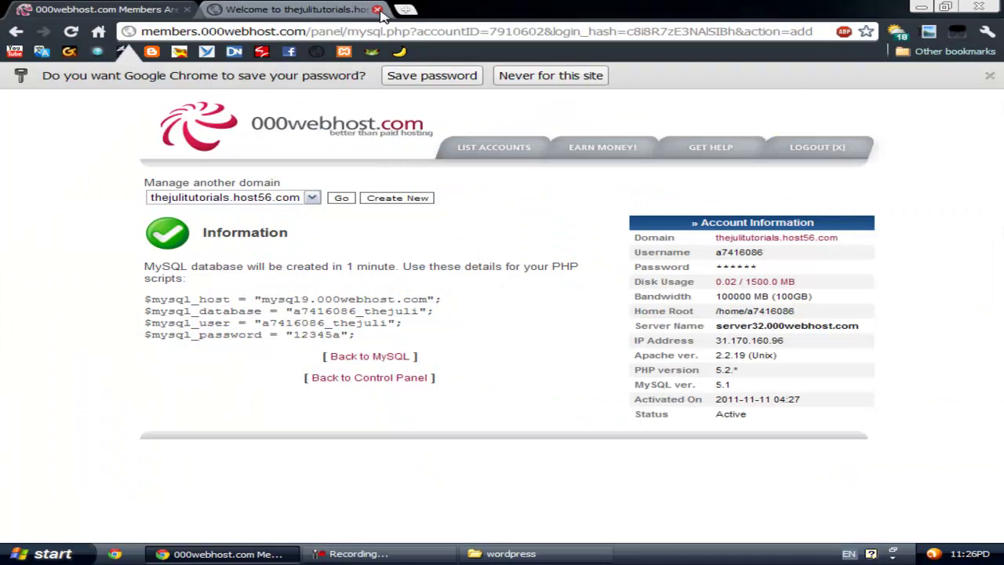
left_click(378, 9)
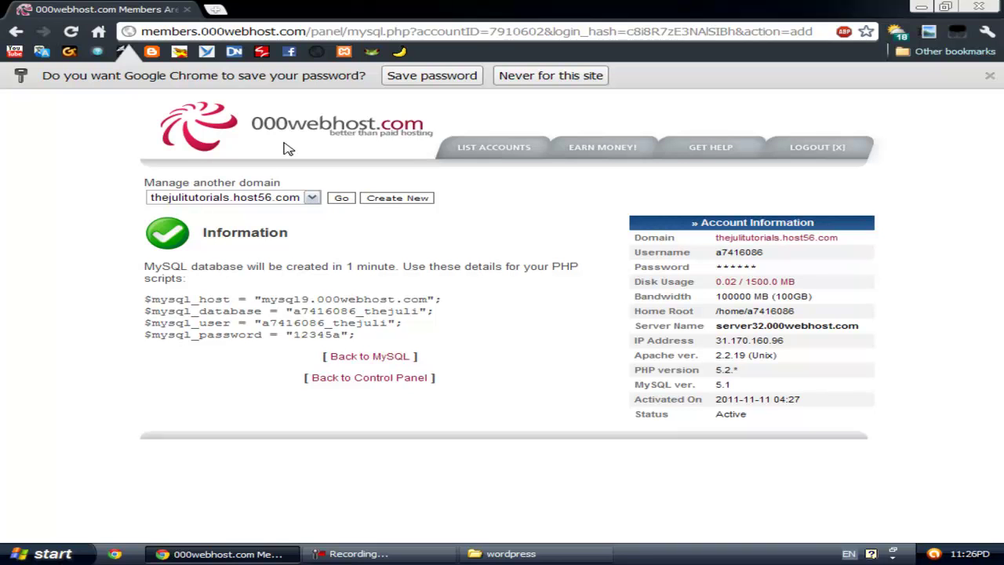
left_click(506, 142)
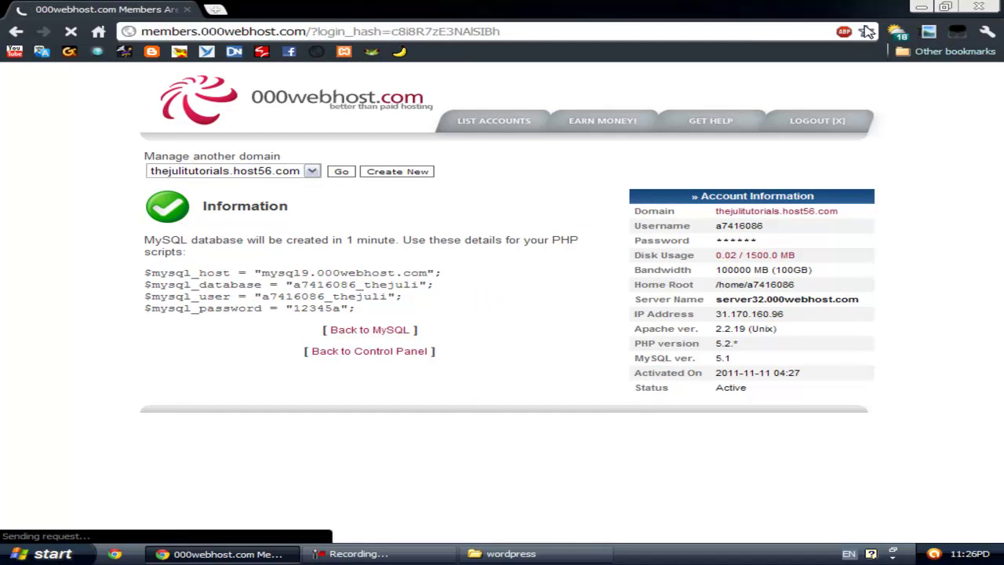
Step: Open the control panel and account details overview for thejulitutorials.host56.com
left_click(923, 6)
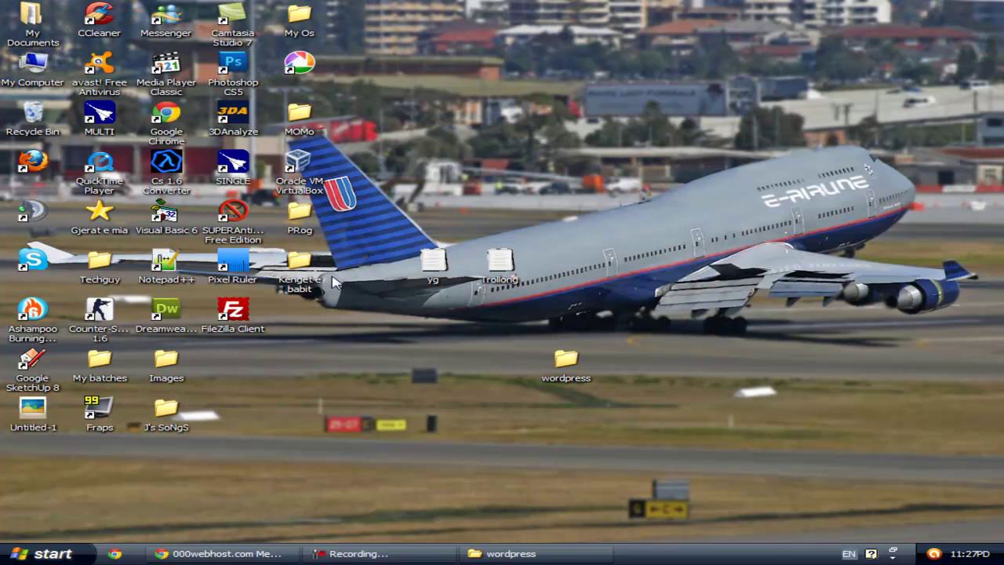
left_click(245, 318)
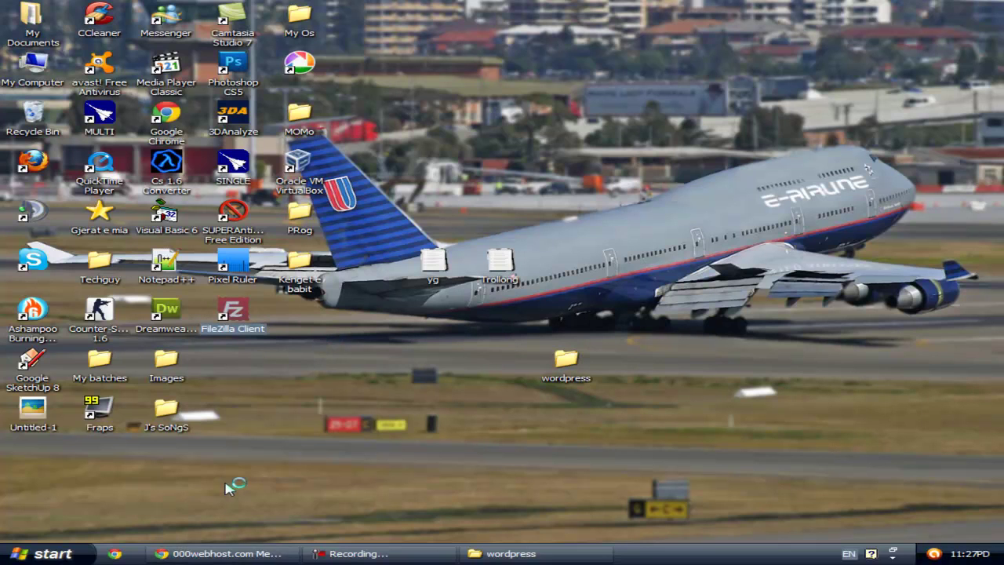
left_click(235, 552)
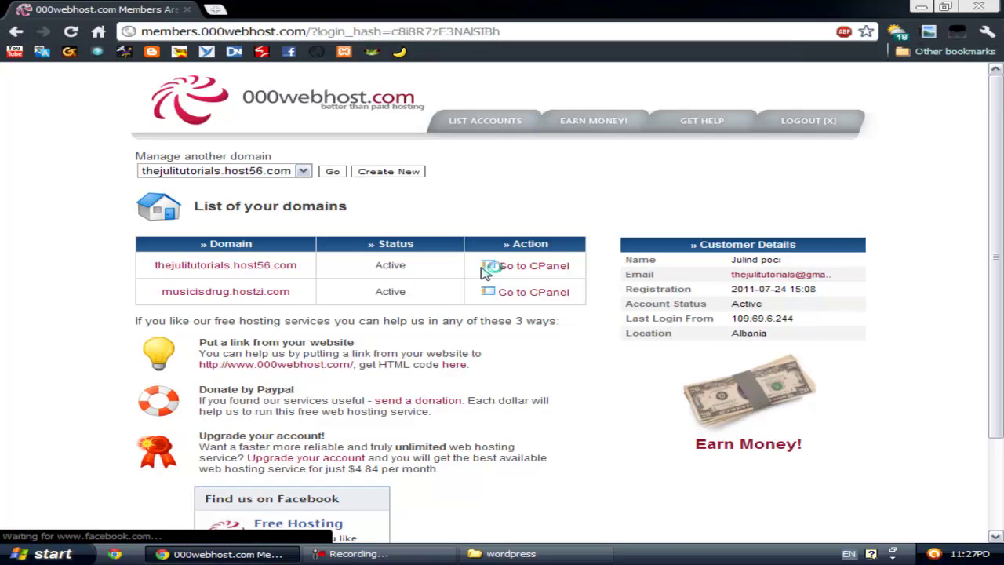
left_click(541, 268)
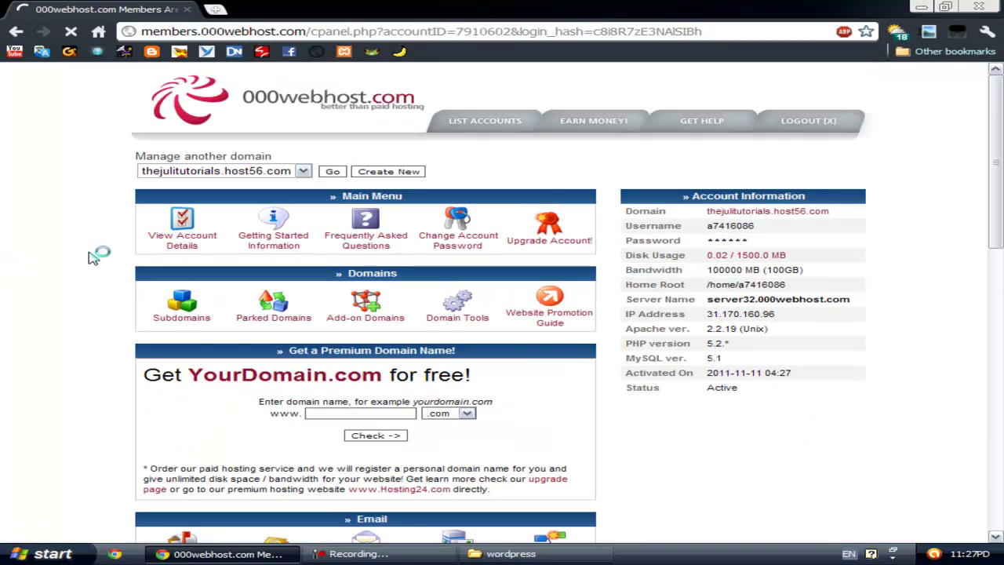
left_click(179, 240)
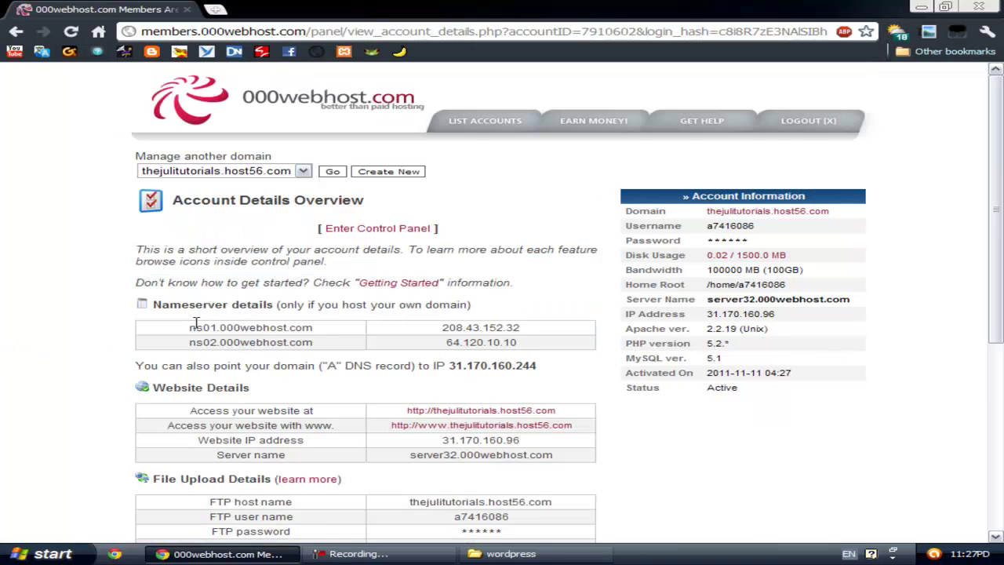
Step: Scroll to the File Upload Details section and close the wordpress folder window
scroll(18, 345, "down", 3)
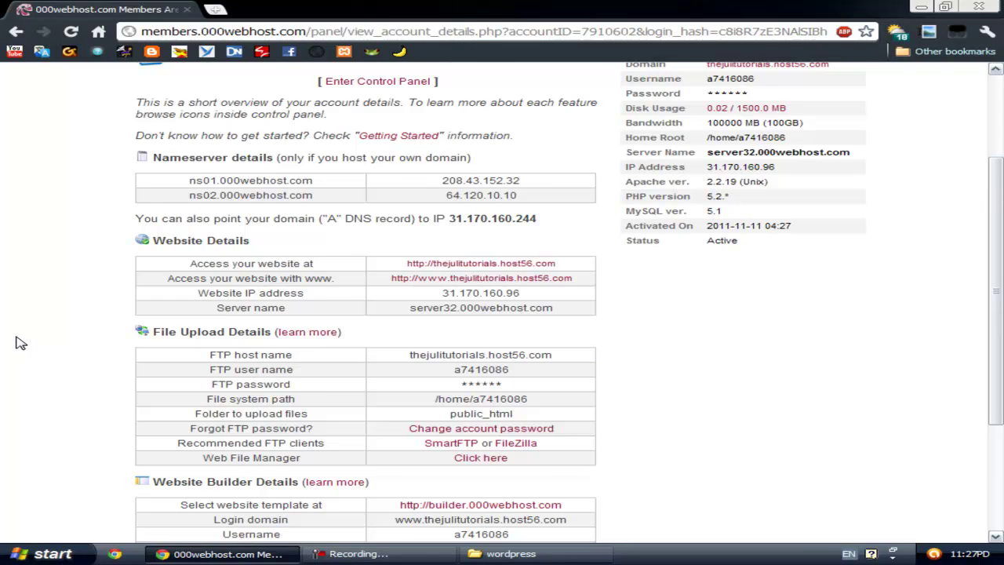
scroll(20, 342, "down", 2)
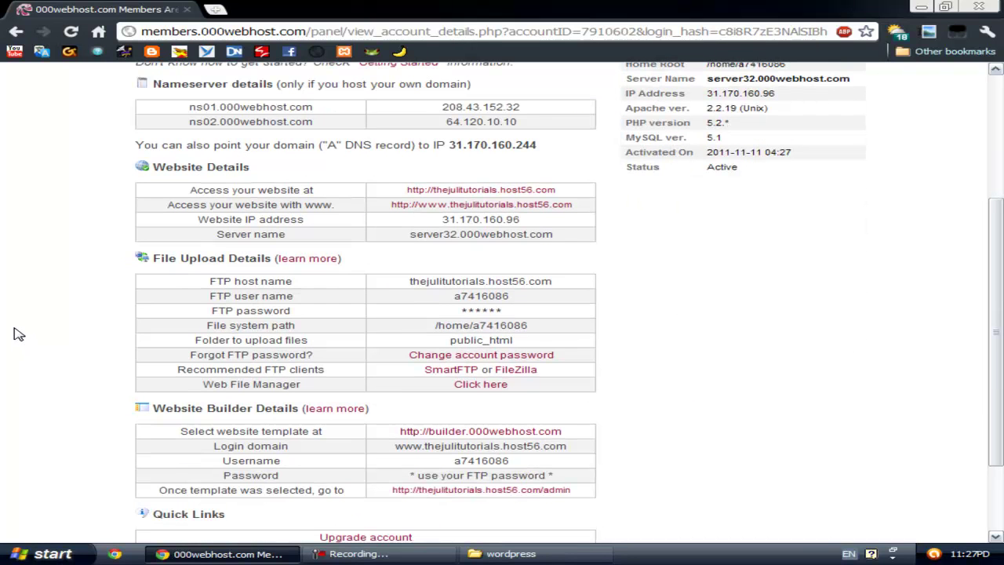
scroll(18, 324, "down", 2)
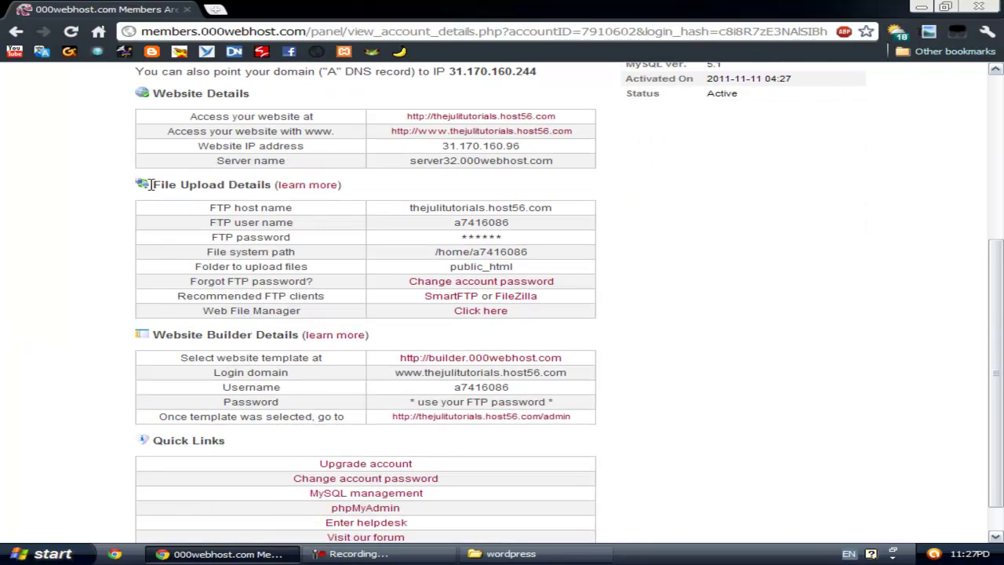
left_click_drag(156, 184, 271, 184)
left_click(269, 207)
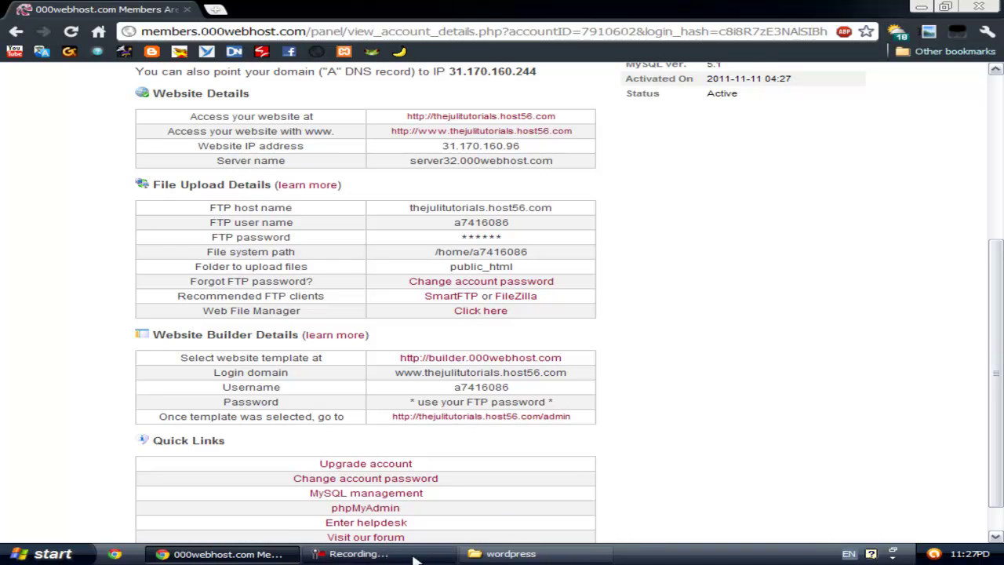
right_click(590, 553)
left_click(651, 547)
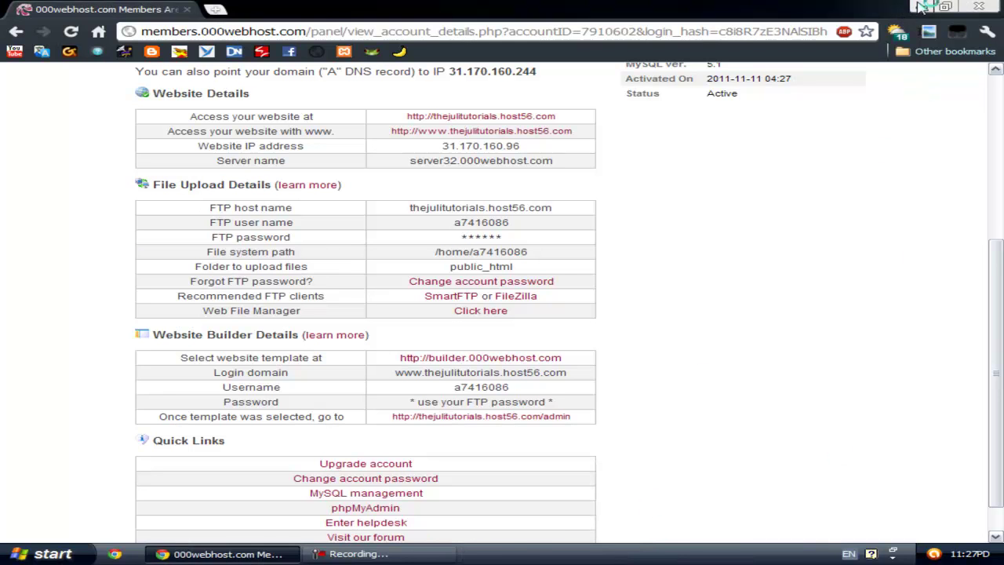
Step: Launch FileZilla, skip the update, and paste thejulitutorials.host56.com as the FTP host
left_click(922, 7)
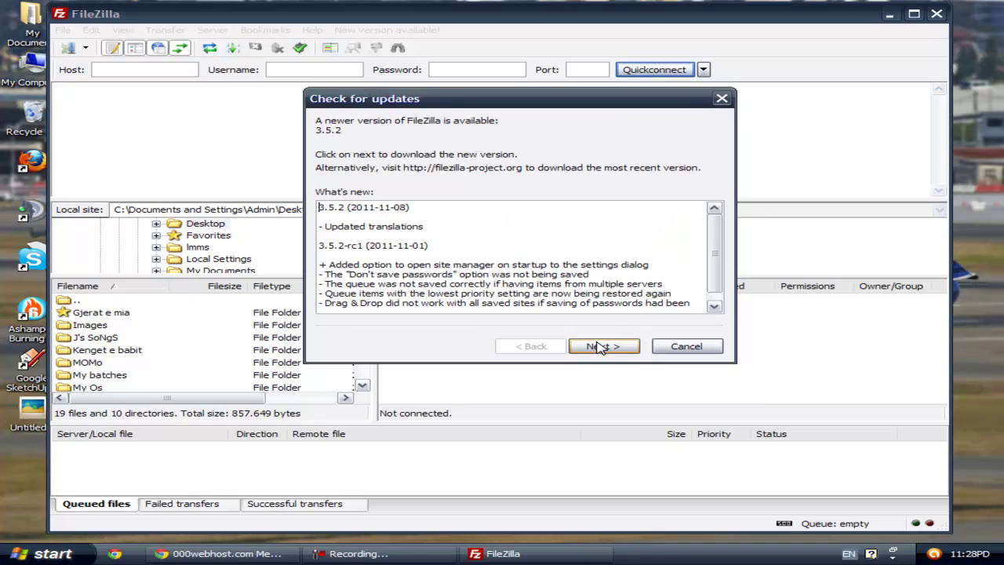
left_click(672, 348)
left_click_drag(703, 13, 743, 15)
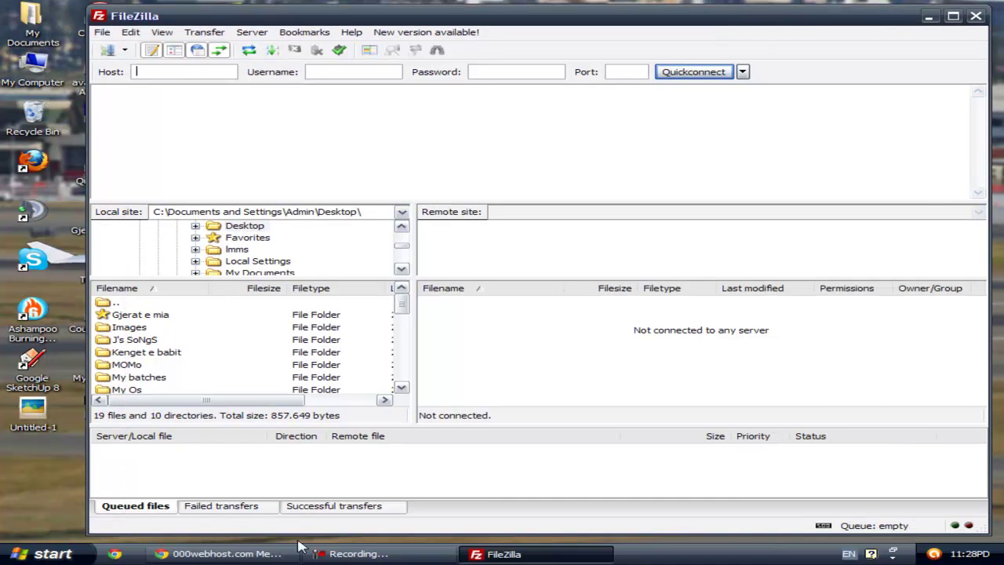
left_click(252, 554)
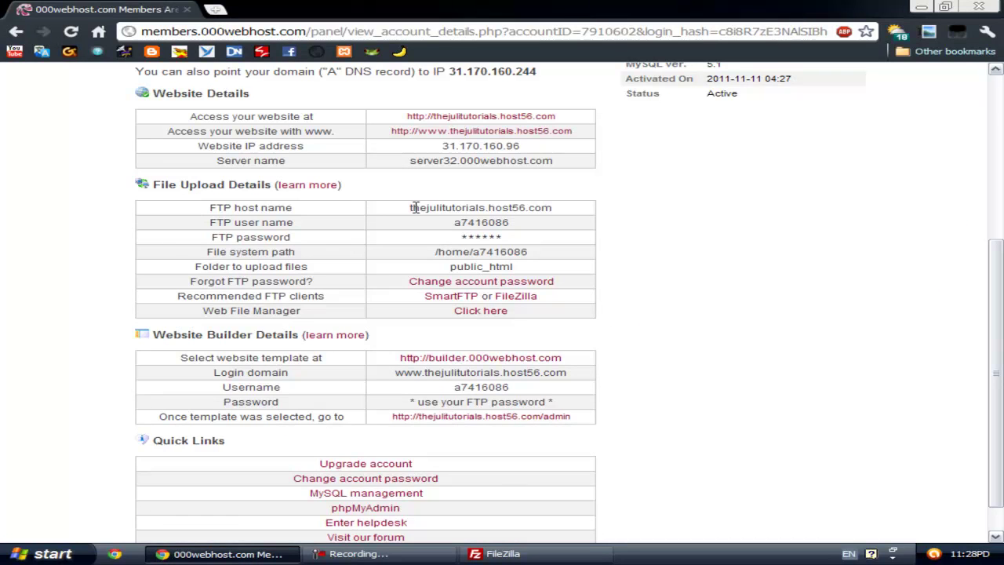
left_click_drag(411, 207, 572, 208)
right_click(543, 207)
left_click(553, 217)
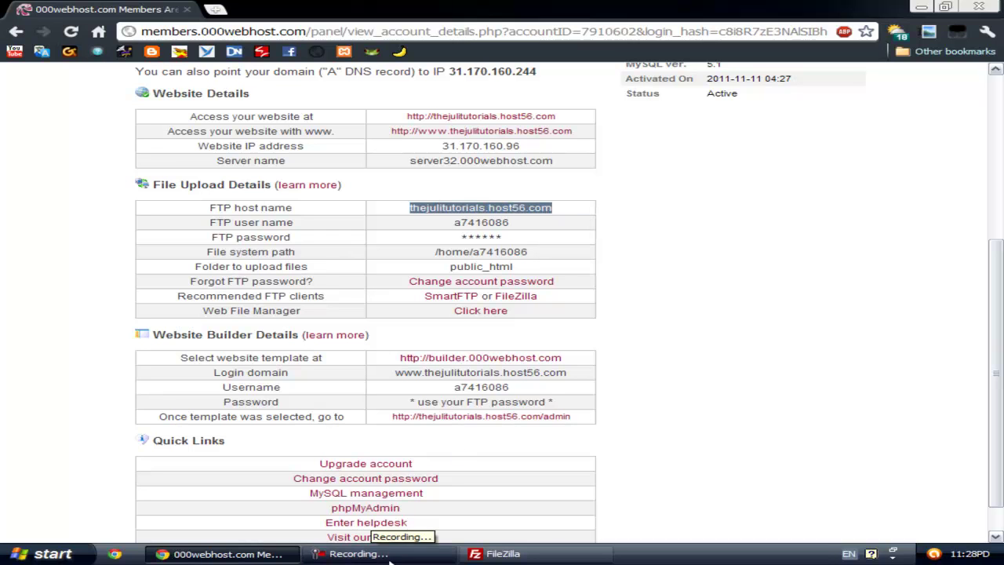
left_click(502, 554)
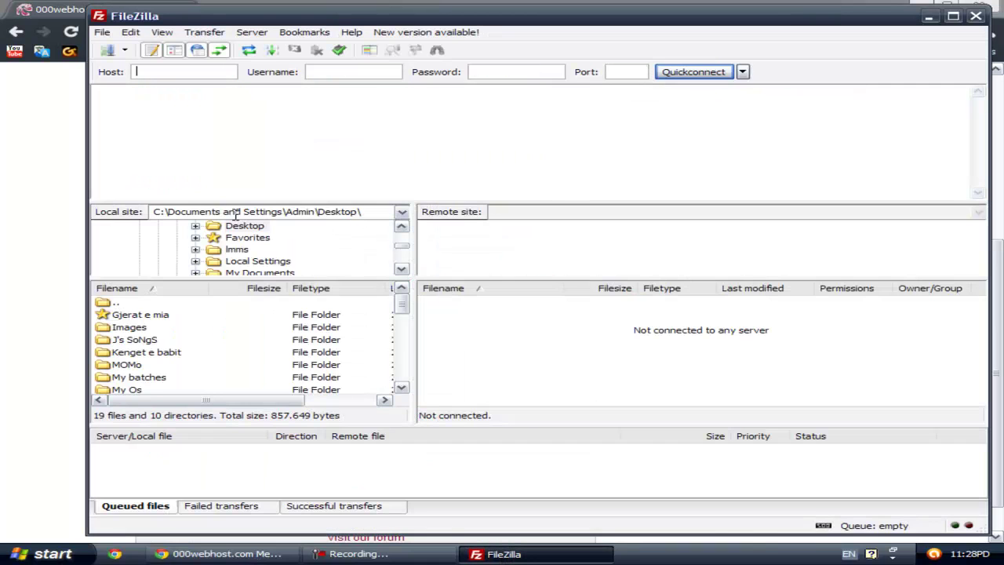
type("utorials.host56.com")
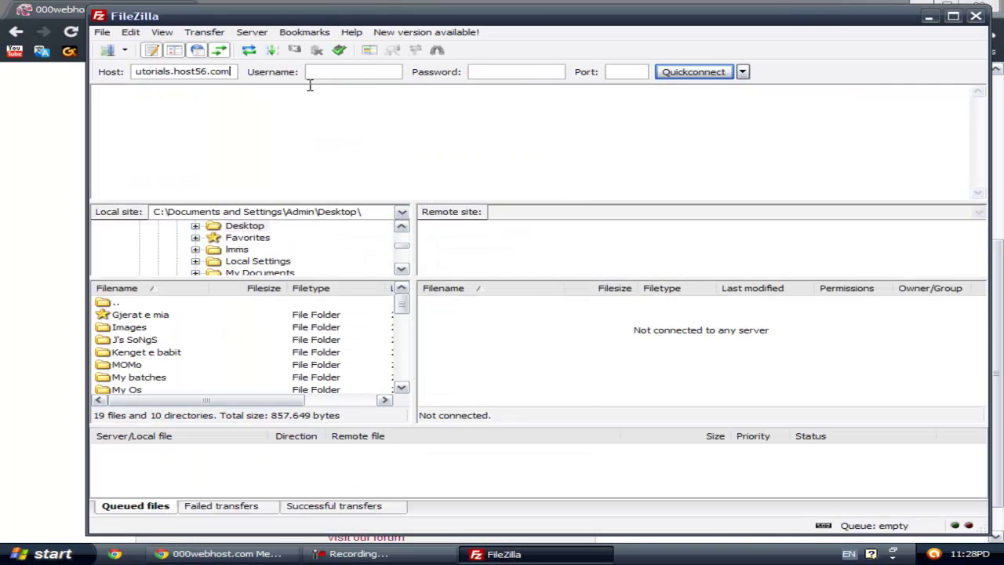
Step: Paste the FTP user name from the account page and Quickconnect to the server
left_click(228, 554)
left_click_drag(452, 223, 514, 223)
right_click(492, 222)
left_click(498, 233)
left_click(494, 554)
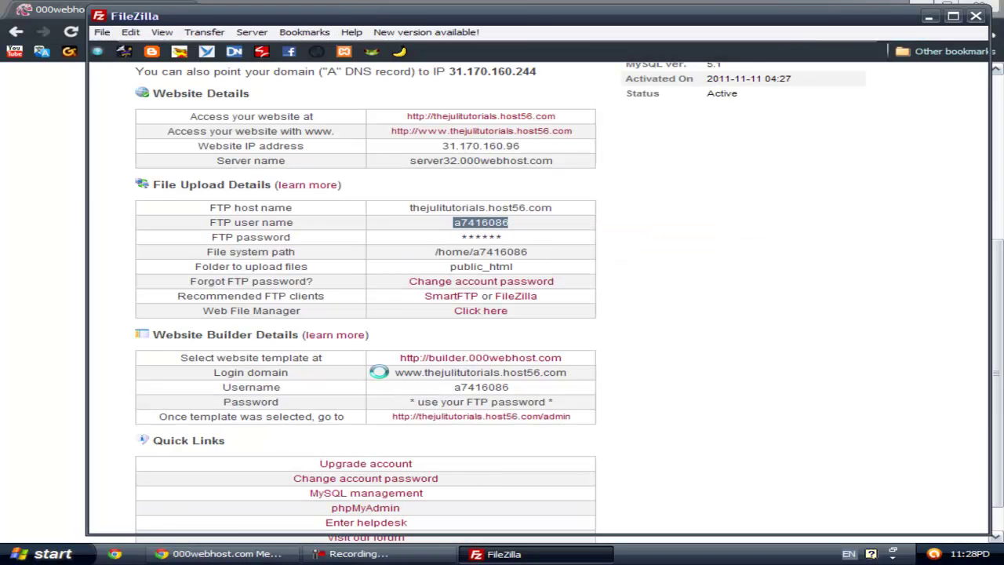
left_click(338, 74)
key("ctrl+v")
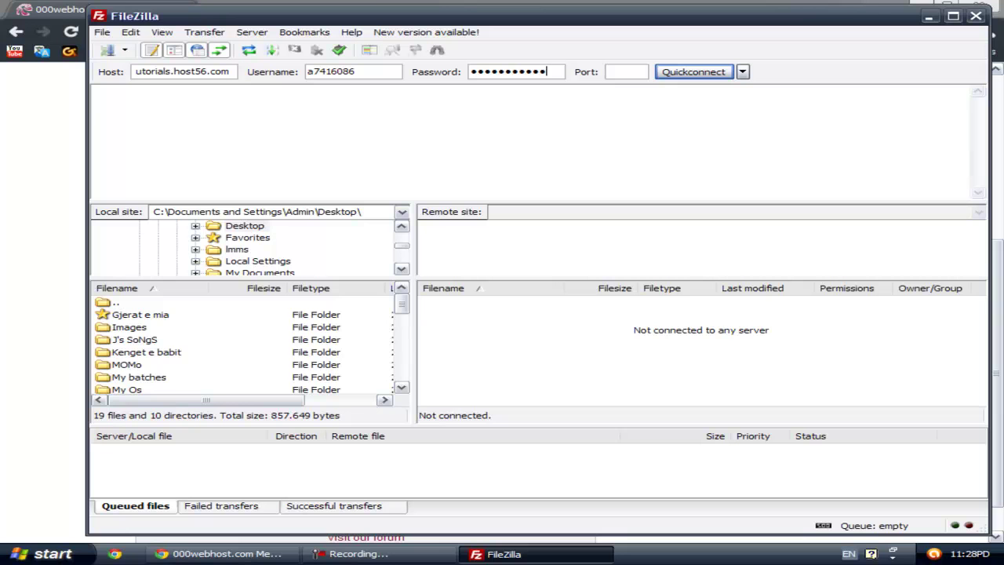
left_click(695, 72)
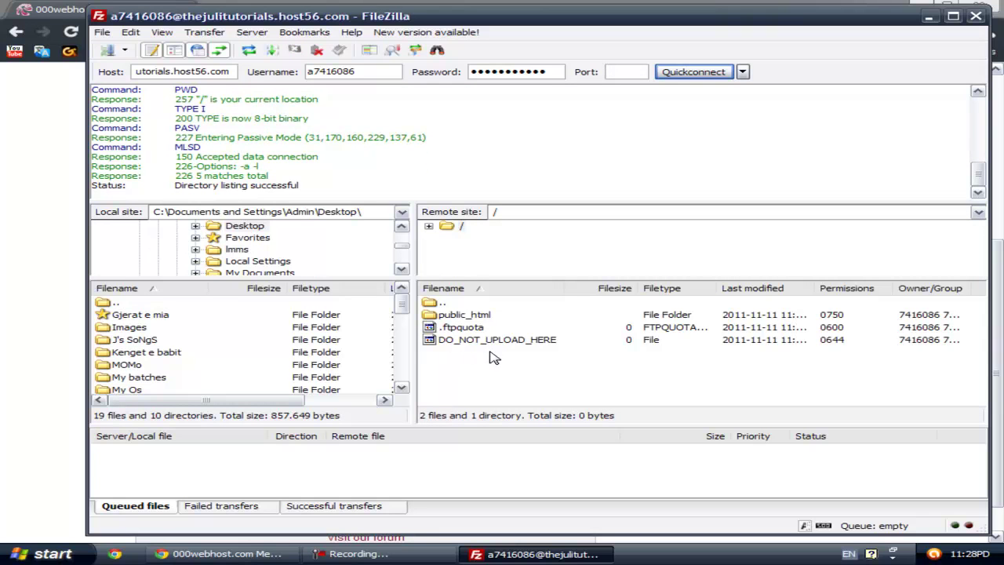
Step: Delete default.php from the remote public_html folder, leaving only .htaccess
double_click(474, 315)
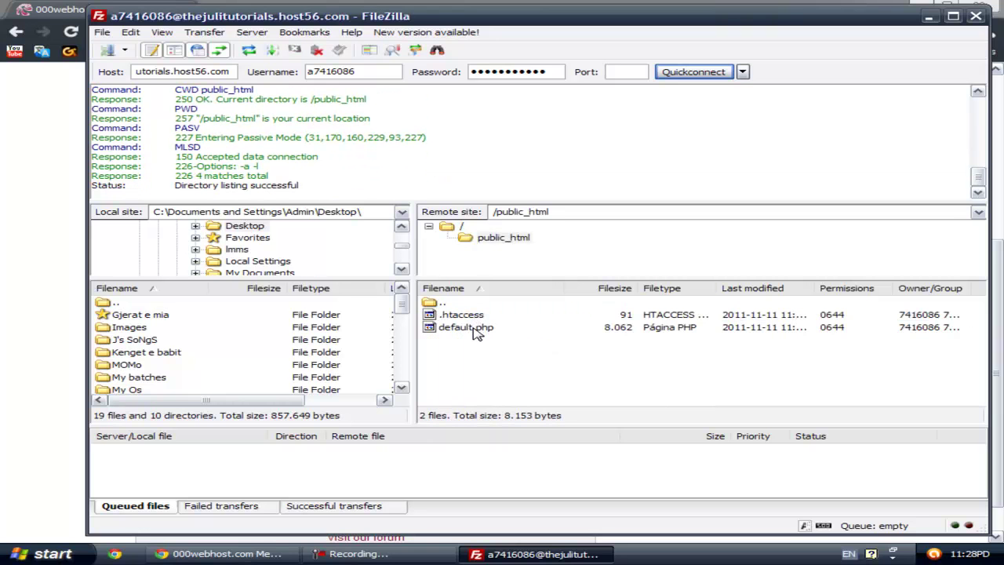
left_click(476, 329)
key("Delete")
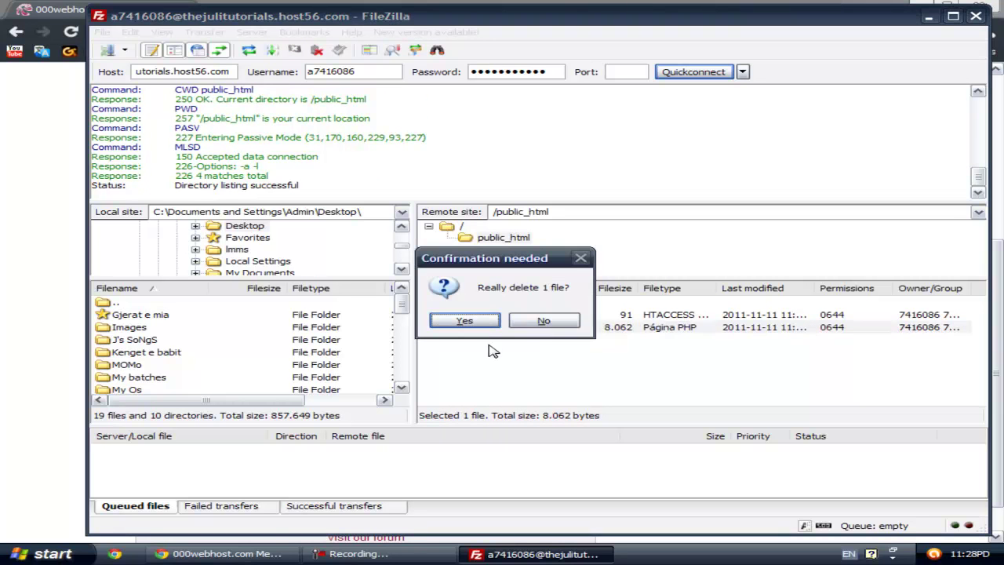
left_click_drag(505, 267, 691, 260)
left_click(650, 316)
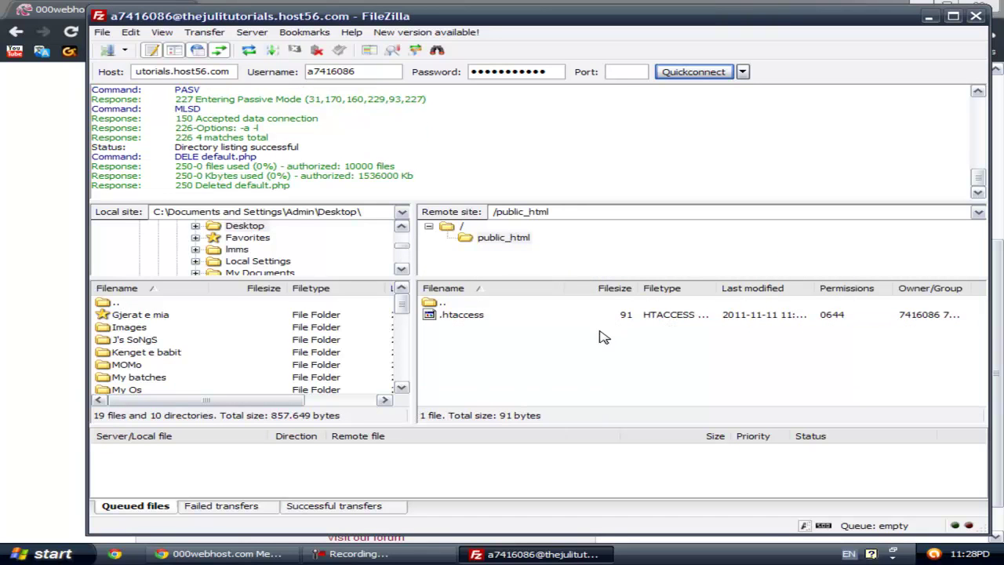
left_click_drag(398, 304, 399, 321)
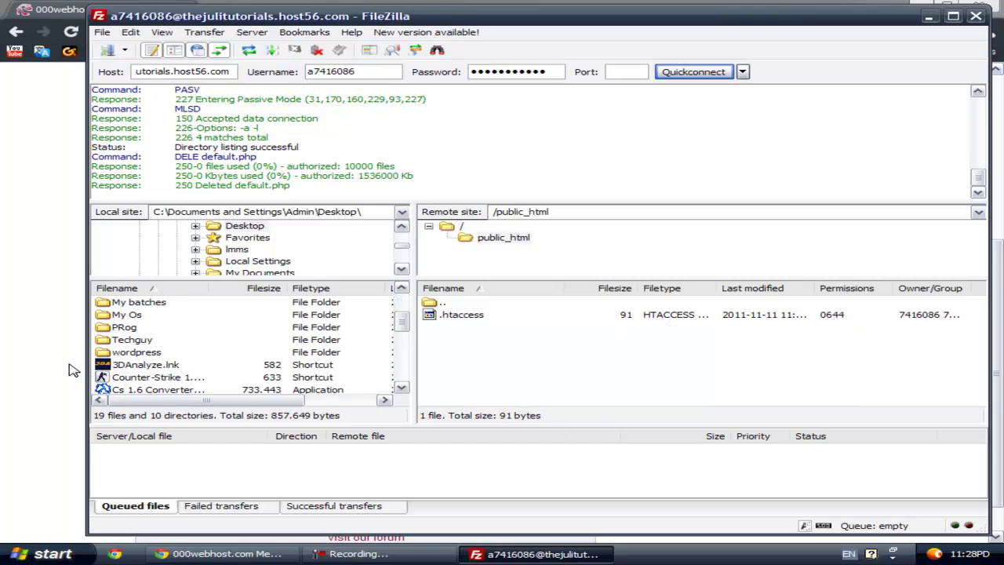
left_click(134, 351)
Step: Upload all files from the local wordpress folder into the remote public_html folder
double_click(135, 353)
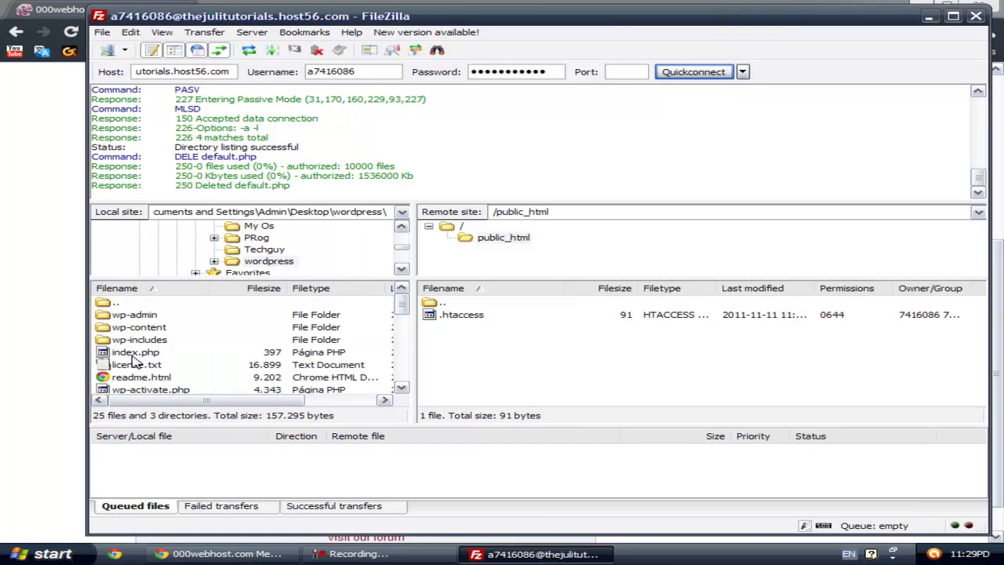
left_click(139, 305)
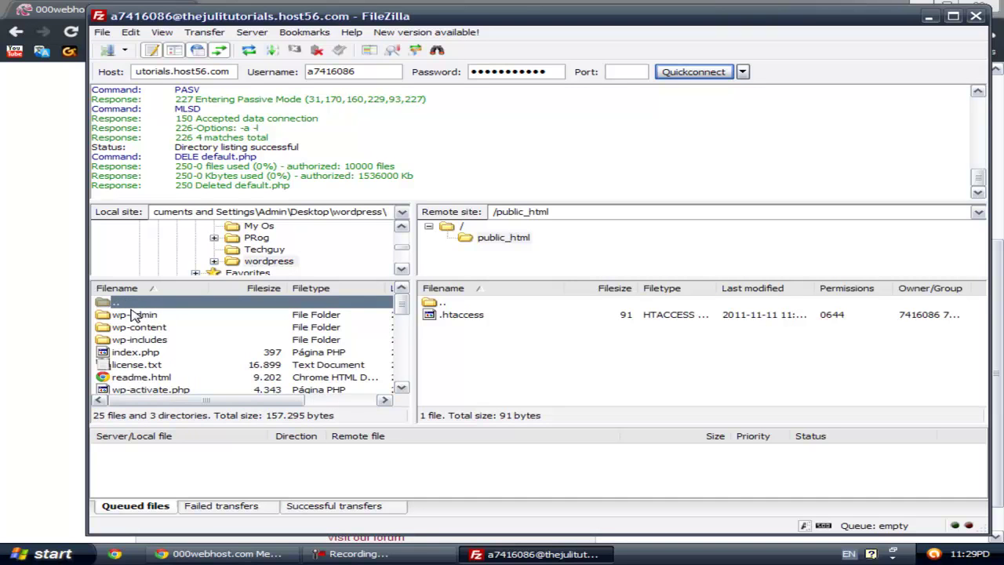
key("ctrl+a")
scroll(243, 323, "down", 6)
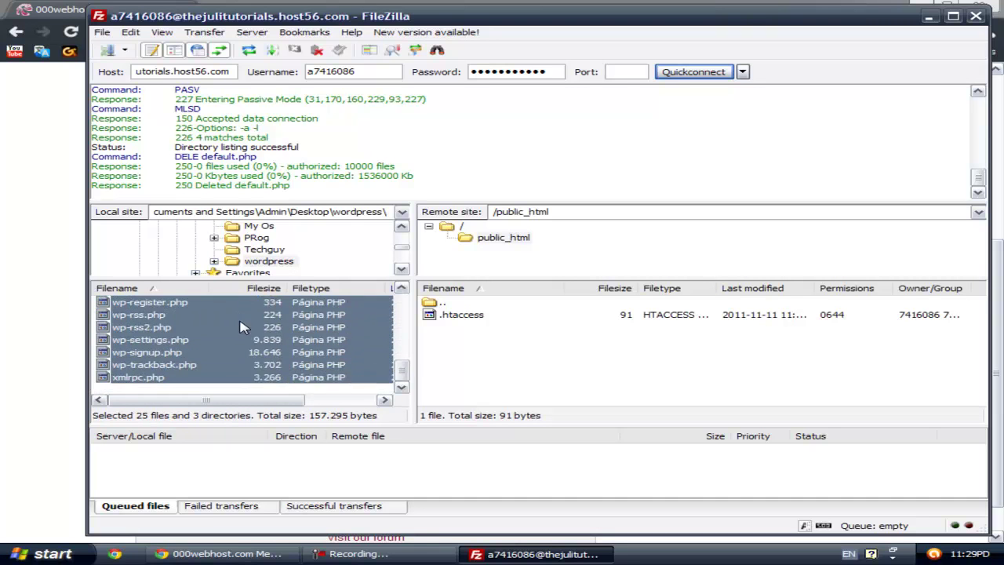
scroll(227, 333, "up", 6)
left_click_drag(108, 321, 471, 366)
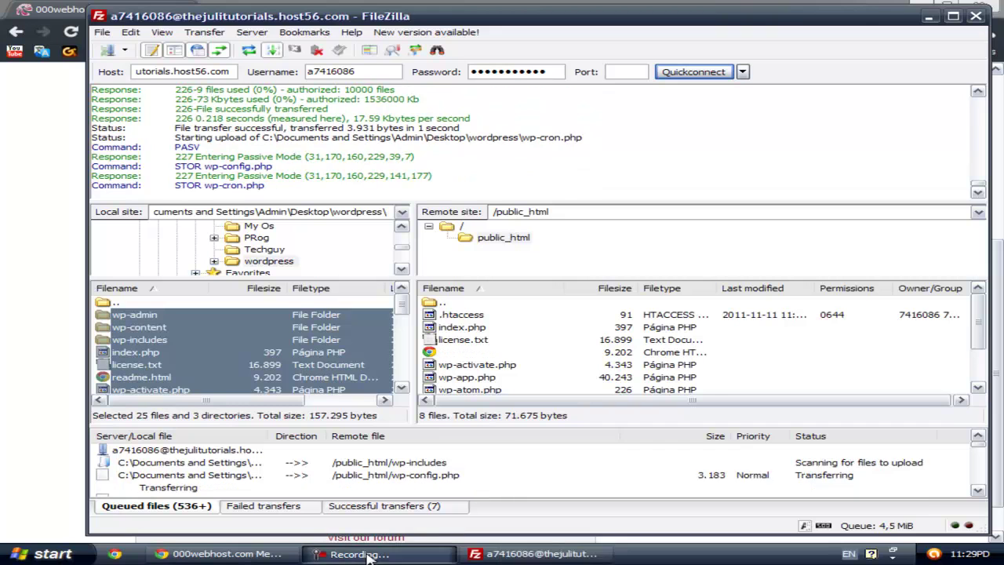
Step: Select the site's host name in FileZilla's Host field for copying
left_click(357, 554)
left_click(847, 485)
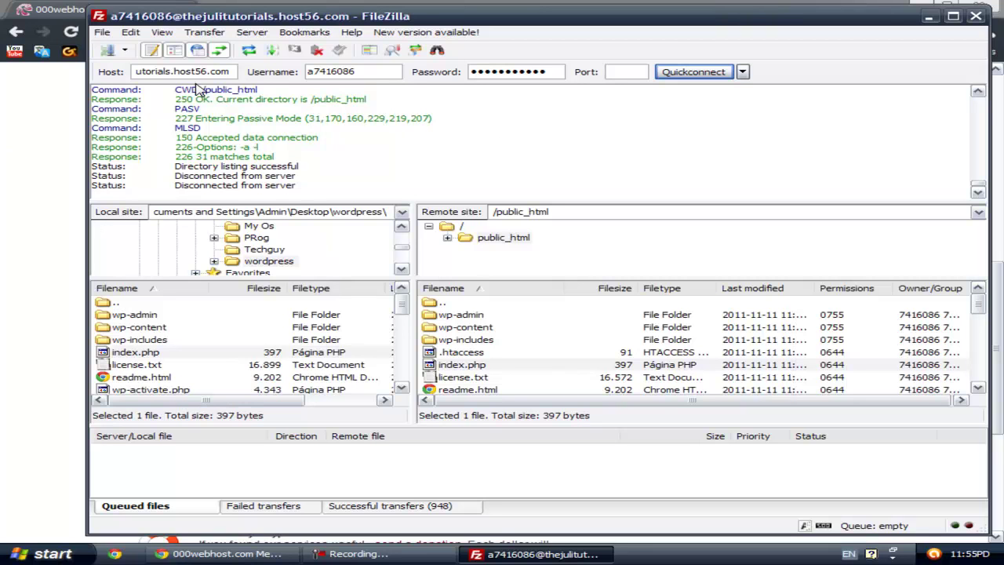
left_click_drag(135, 72, 82, 73)
left_click(232, 108)
right_click(172, 73)
Step: Load the copied host name in a new Chrome tab and reload until wp-admin/install.php appears
left_click(193, 110)
left_click(64, 126)
left_click(215, 10)
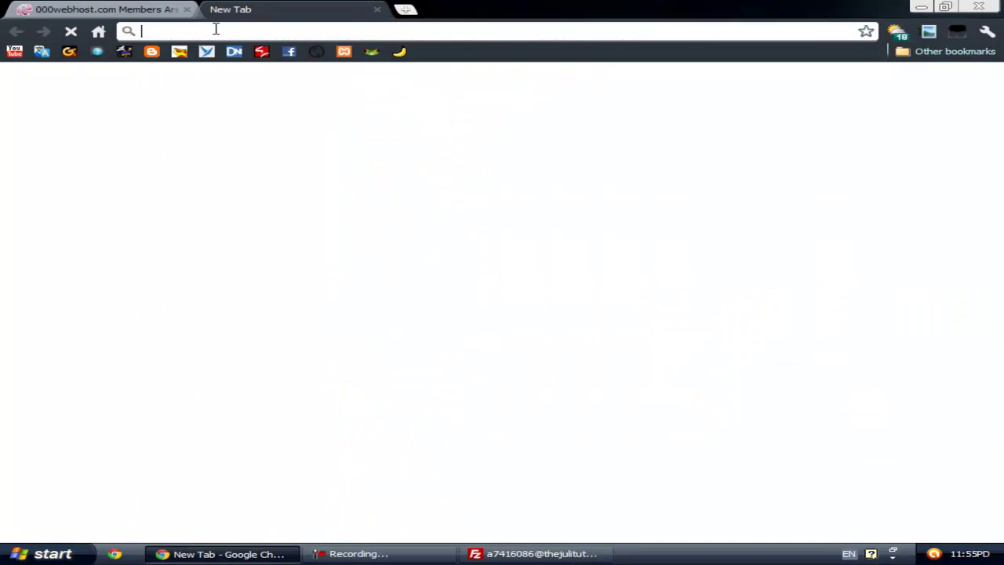
key("ctrl+v")
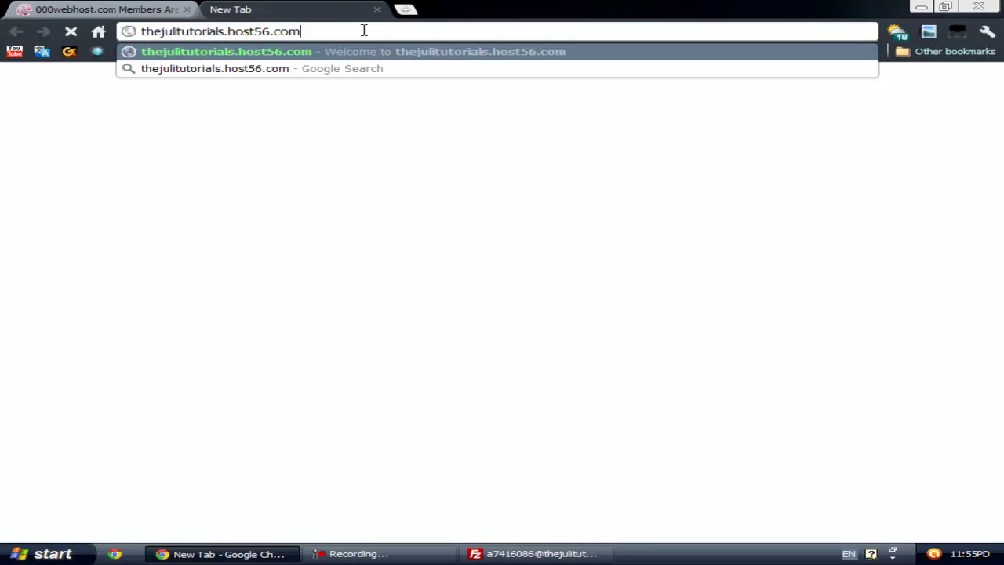
key("Return")
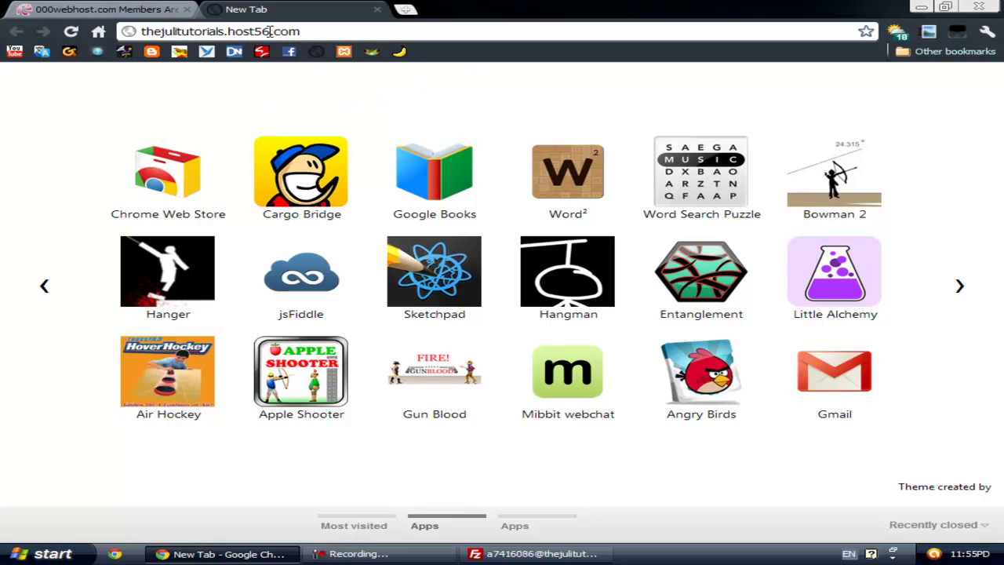
left_click(322, 32)
key("Return")
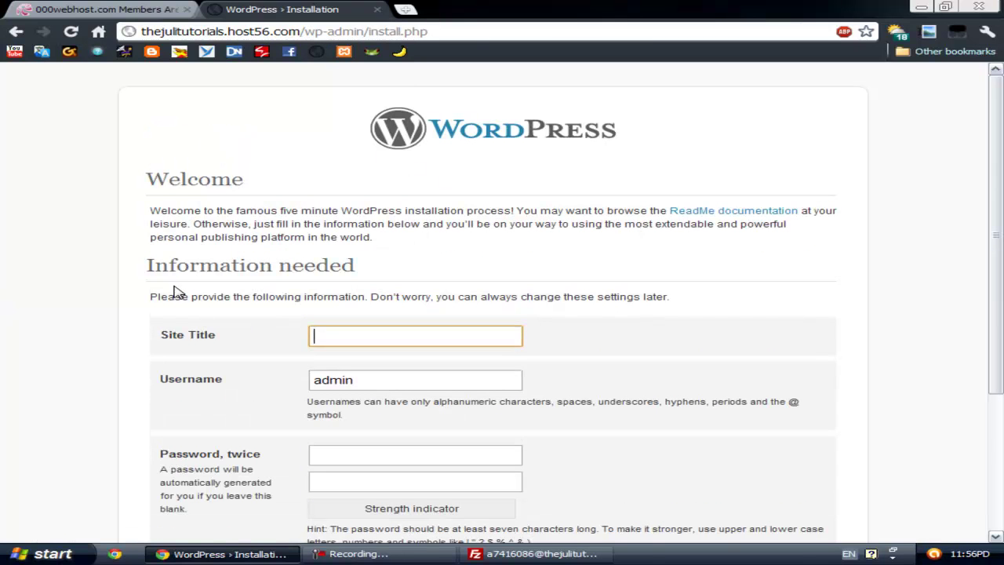
Step: Enter the site title TheJuli Tutorials, keeping admin as the username
scroll(106, 312, "down", 2)
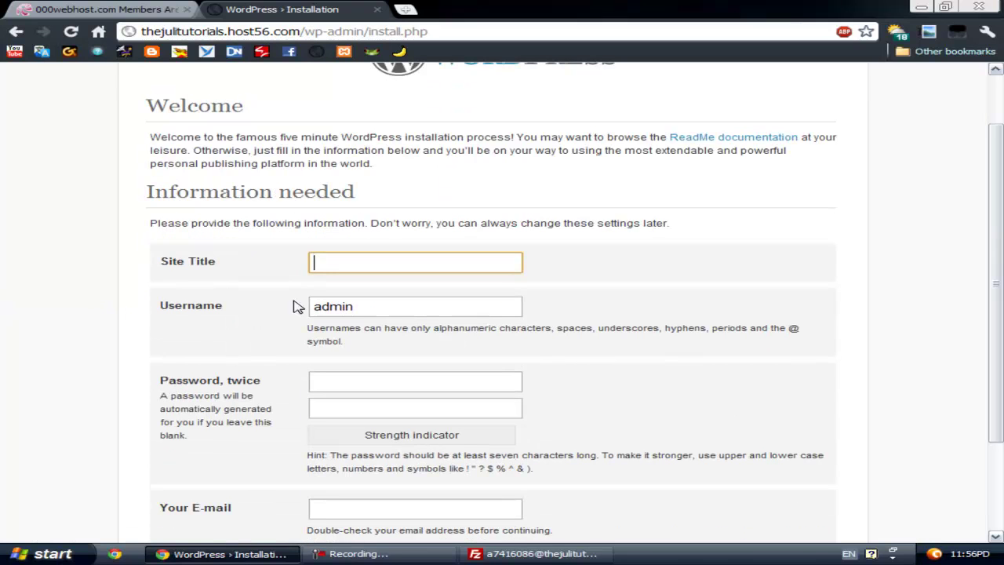
left_click(378, 262)
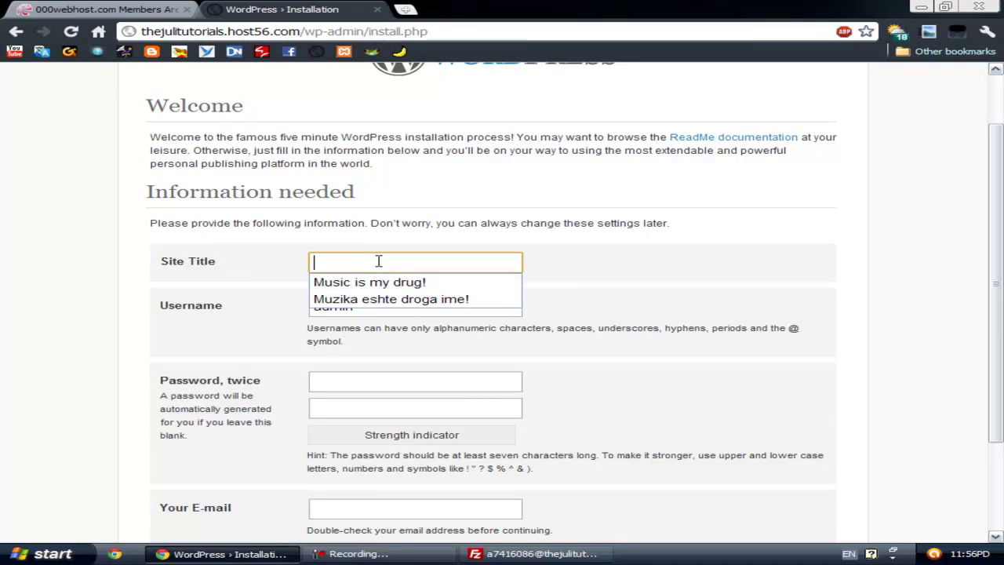
type("The")
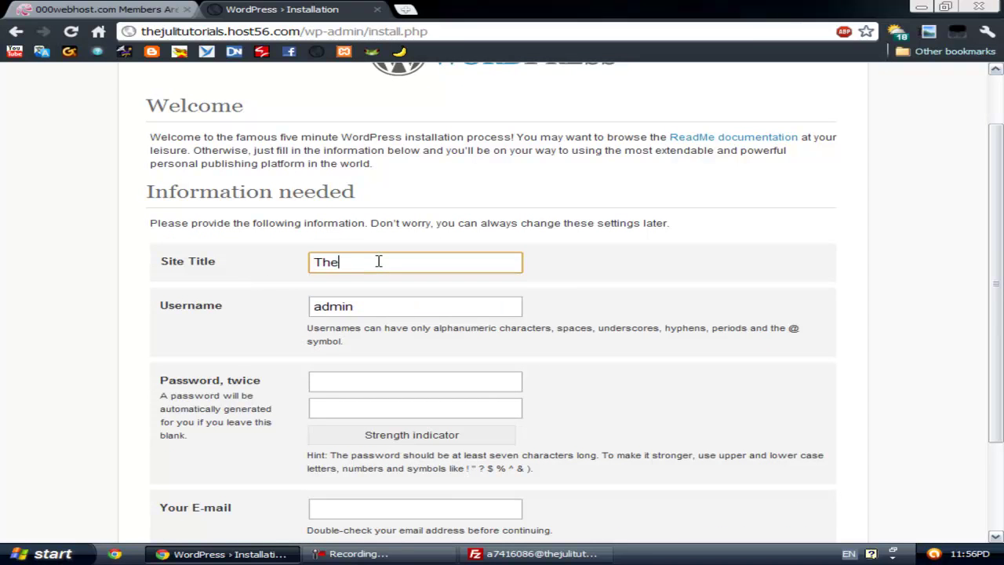
type("Juli Tutorials")
left_click(404, 313)
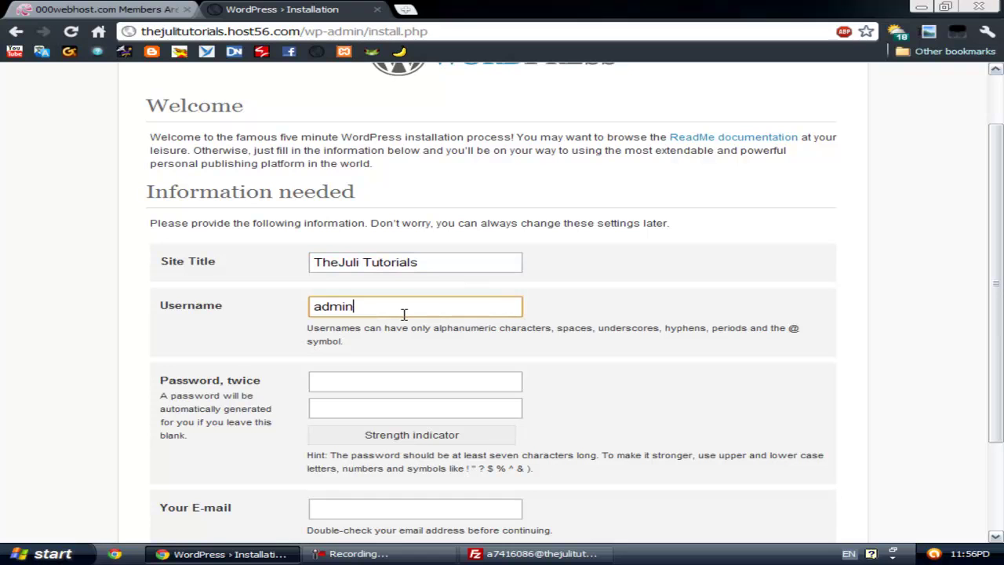
scroll(361, 403, "down", 1)
Step: Enter the admin password in both password fields of the install form
left_click(372, 317)
type("••••")
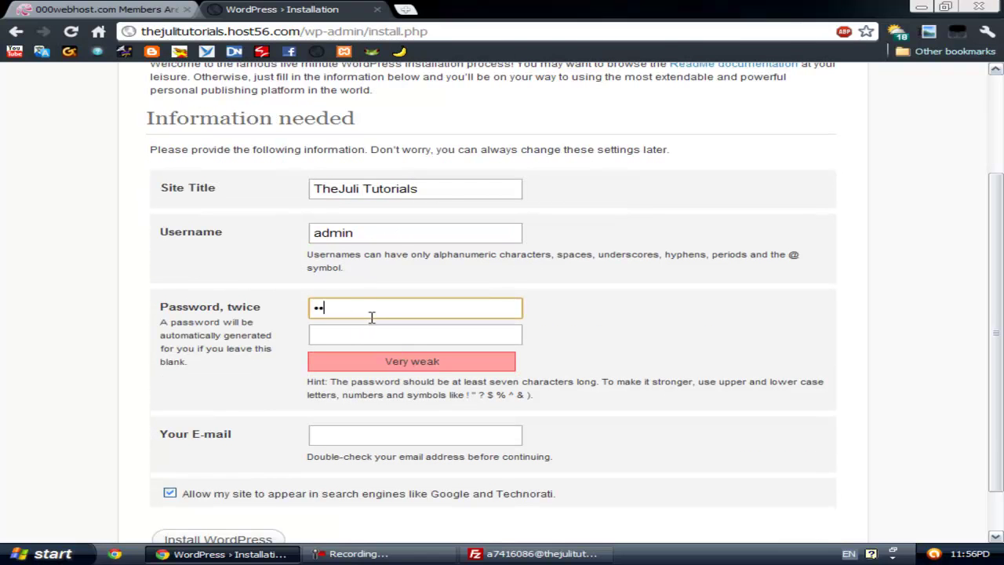
key("BackSpace")
key("BackSpace")
key("BackSpace")
type("••••••••")
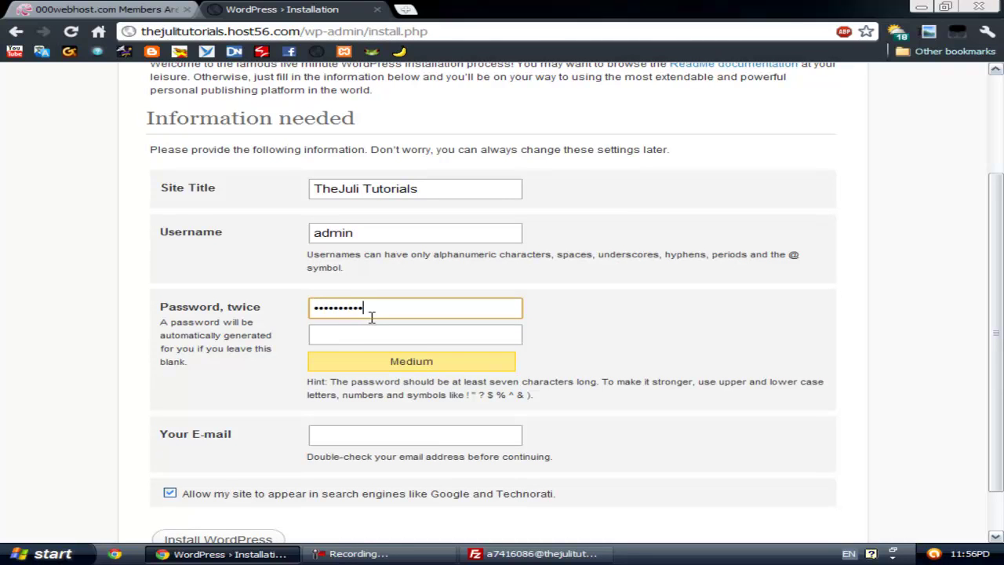
left_click(378, 333)
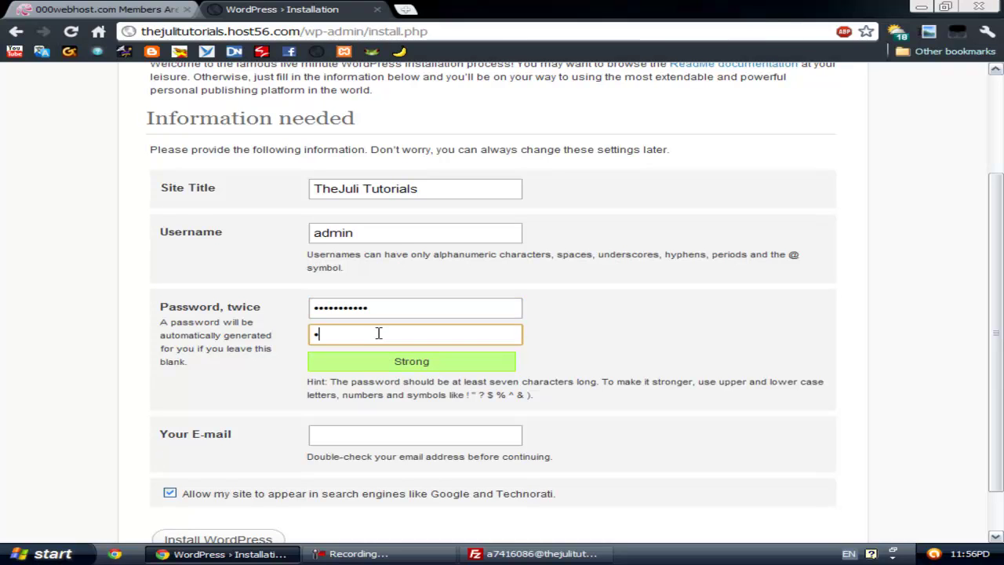
type("••")
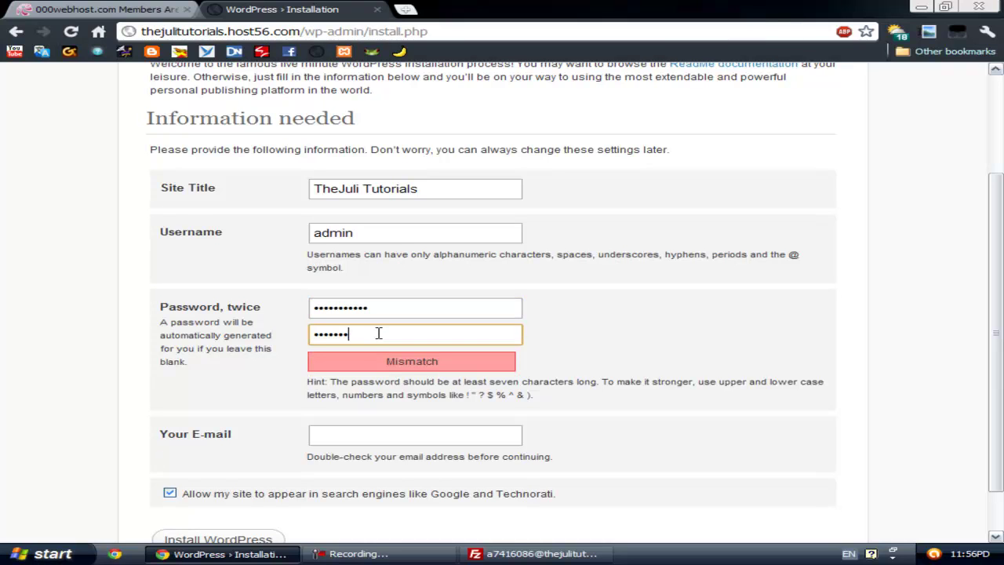
type("•••••••••")
Step: Fill in the admin e-mail from the browser suggestion and install WordPress
scroll(357, 338, "down", 2)
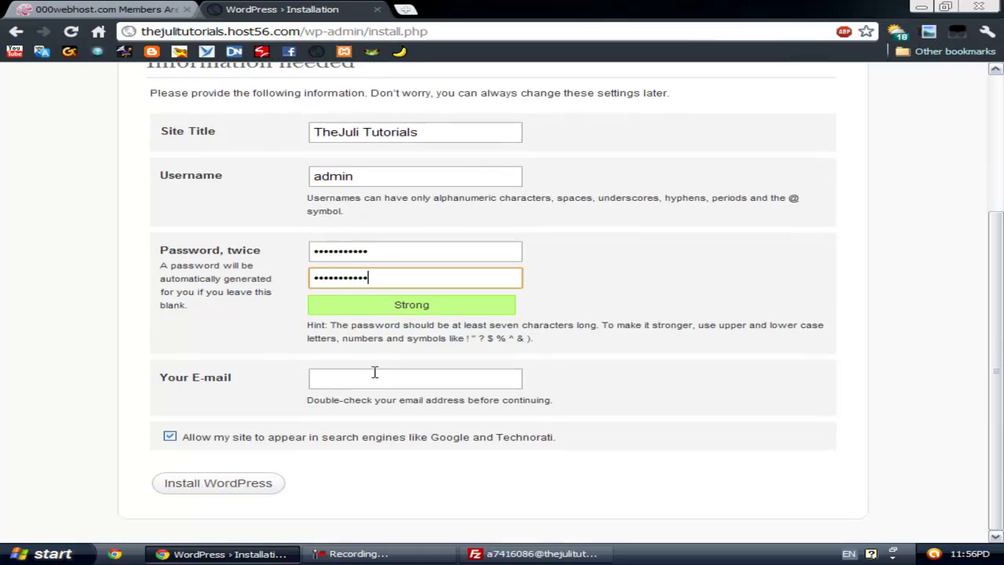
left_click(382, 376)
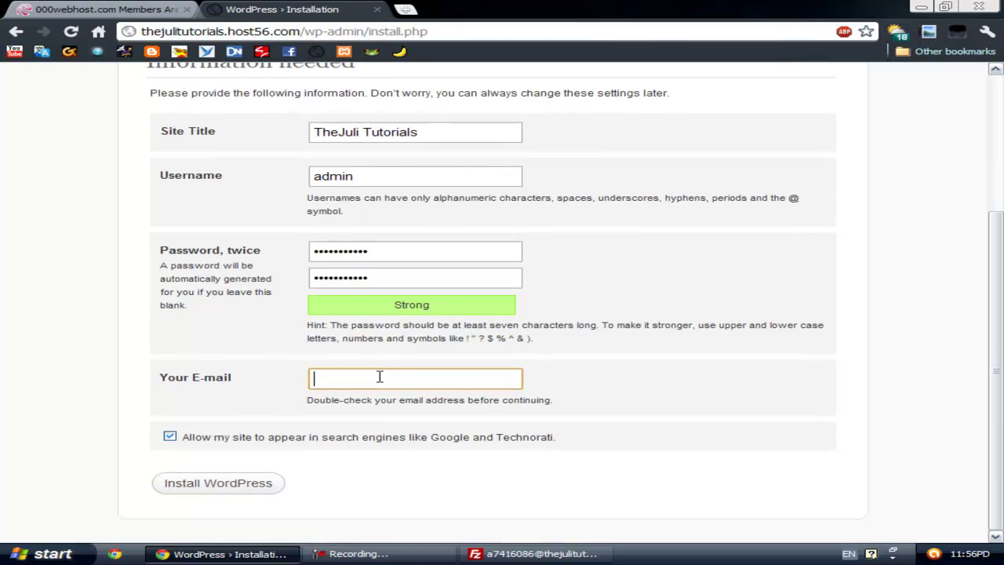
type("th")
key("Down")
key("Return")
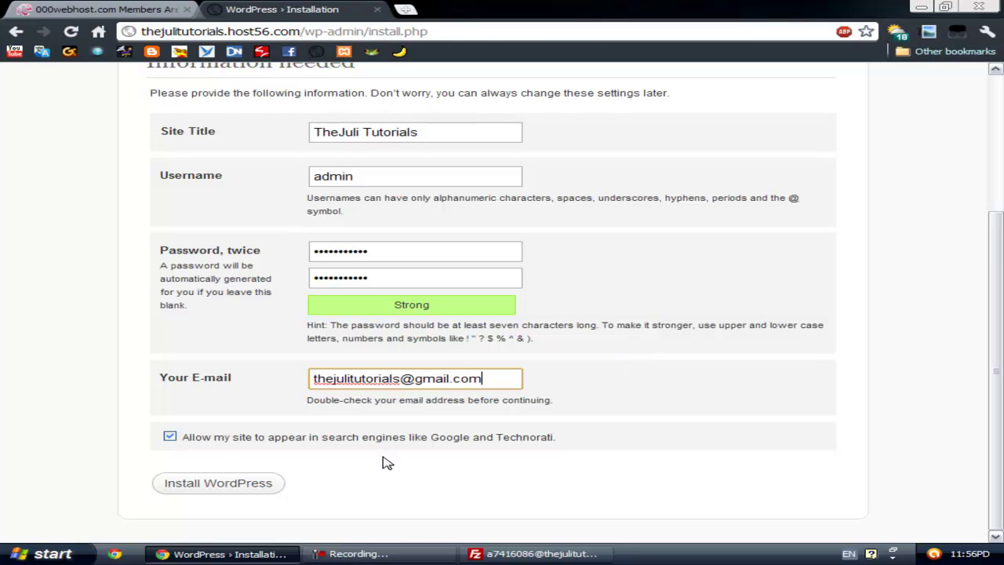
left_click(214, 482)
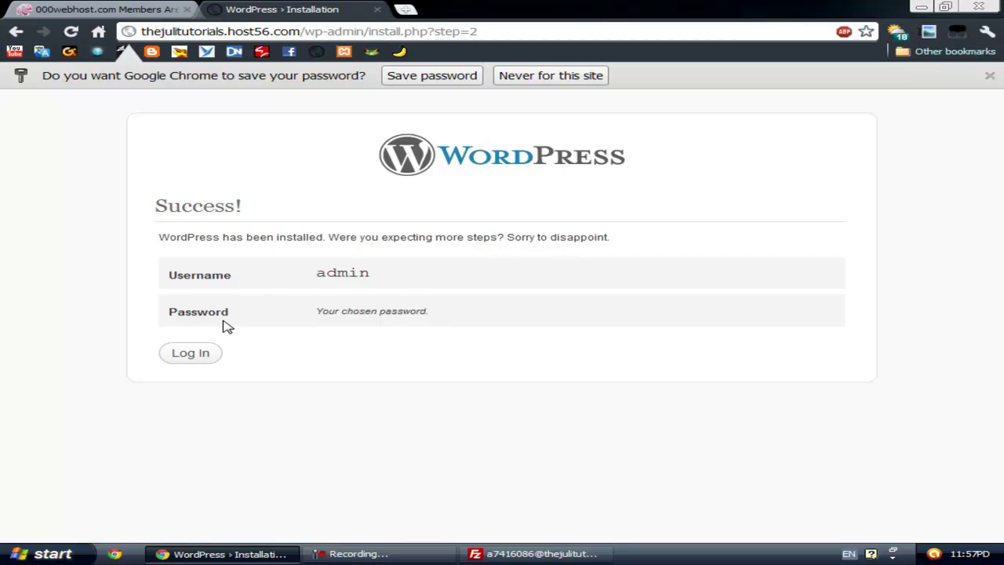
Step: Go to the WordPress login page and enter admin as the username
left_click(198, 354)
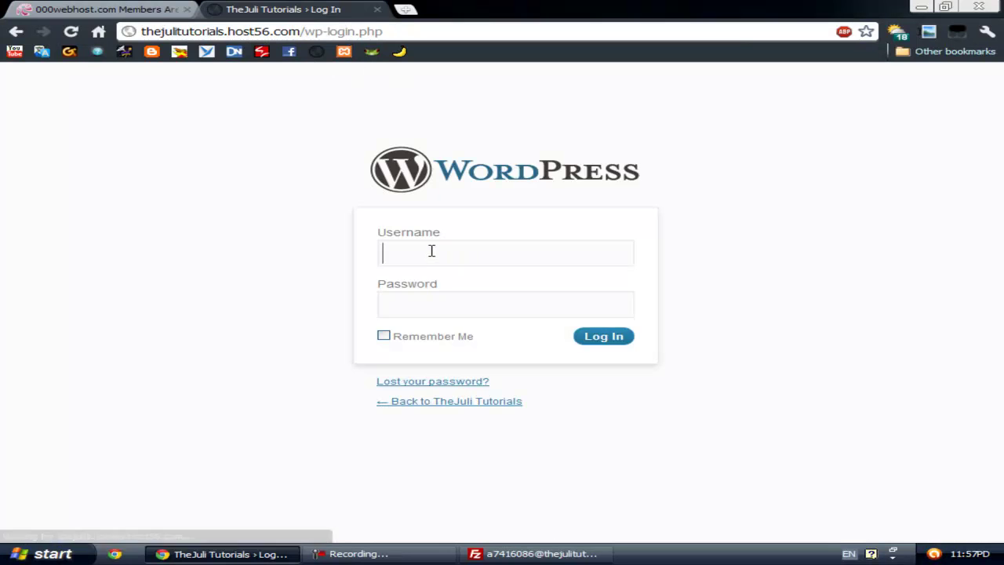
left_click(430, 251)
key("Down")
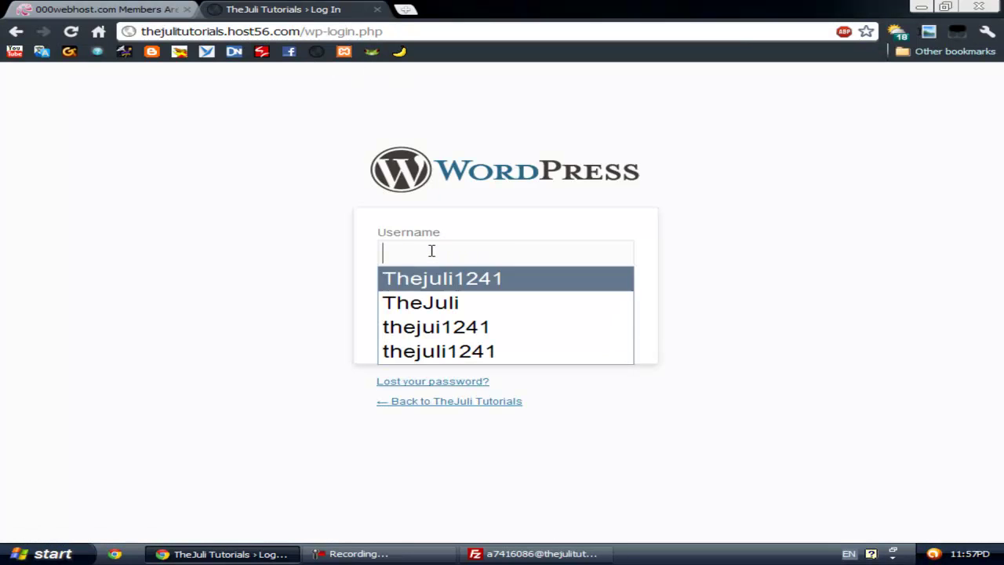
key("Return")
left_click_drag(530, 254, 459, 249)
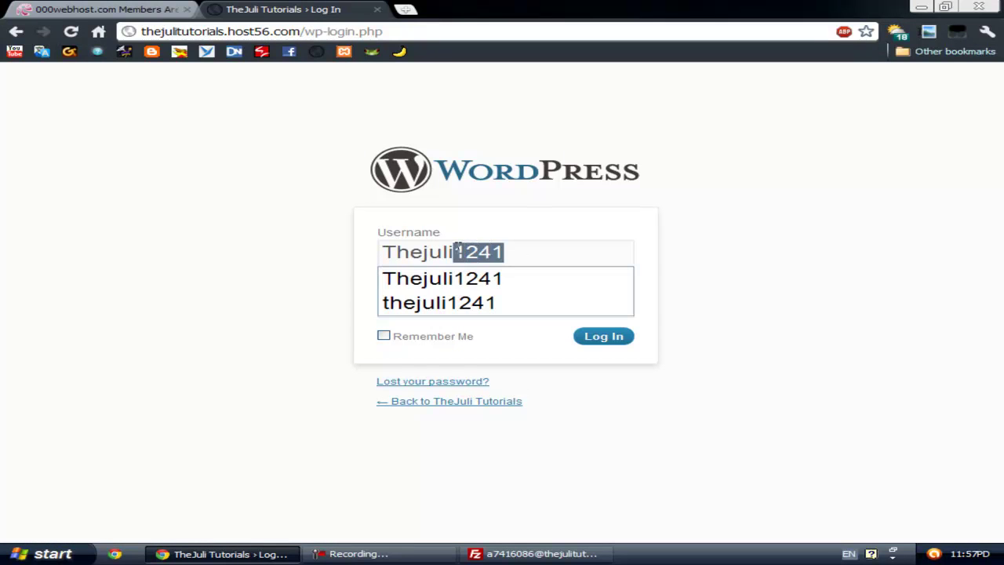
left_click(538, 248)
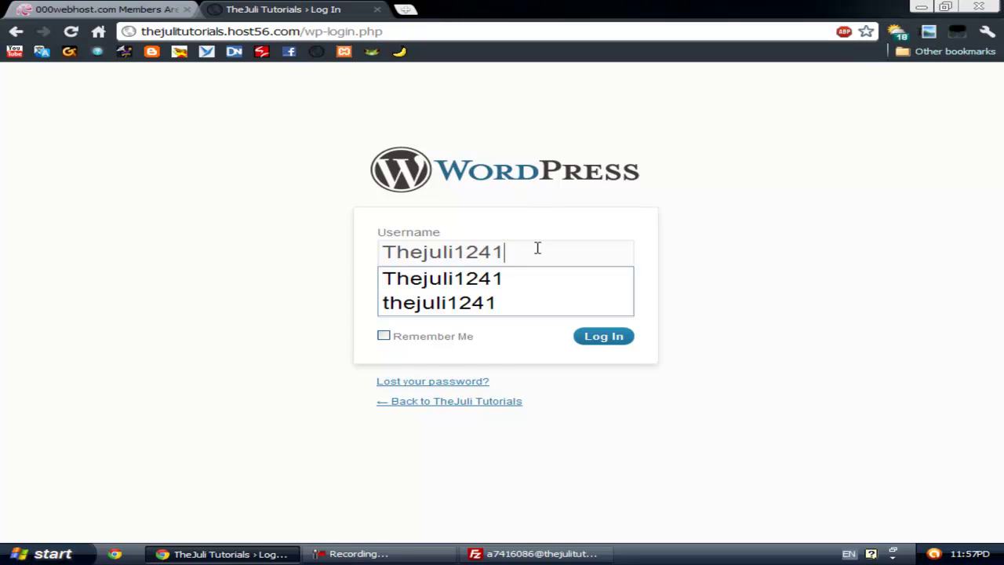
left_click_drag(538, 248, 352, 254)
type("asmin")
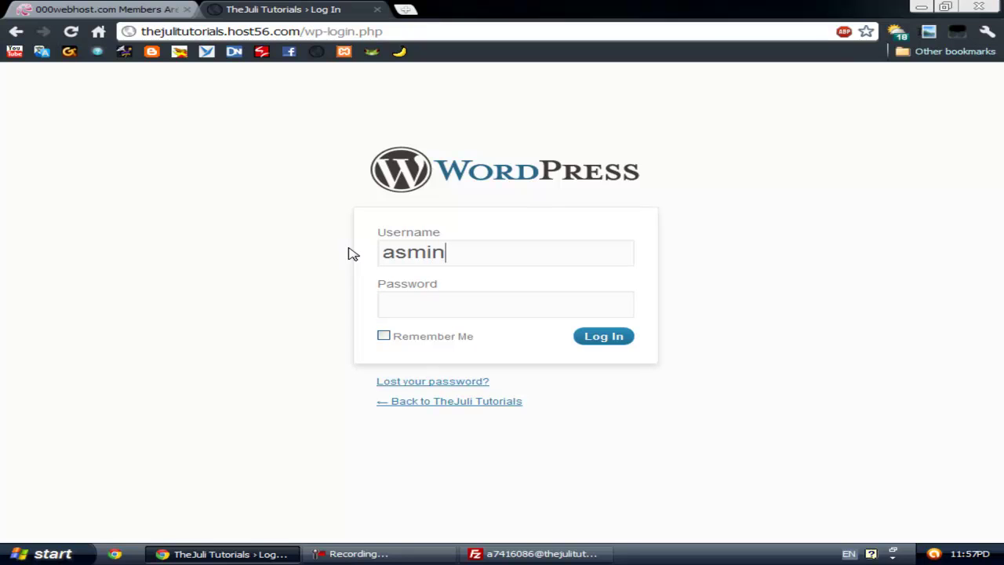
key("BackSpace")
type("d")
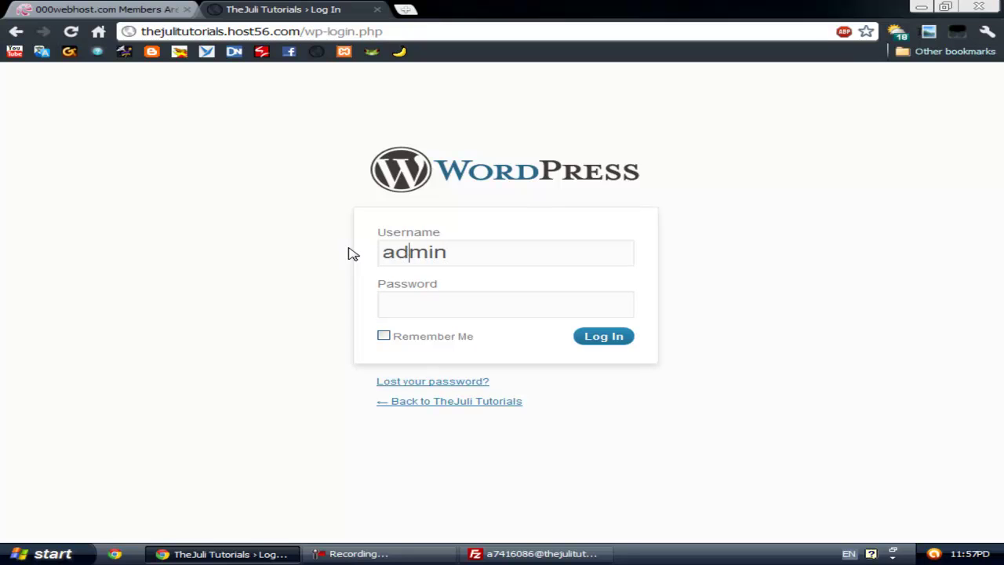
Step: Enter the password, tick Remember Me, and log in to the dashboard
left_click(533, 302)
left_click(384, 337)
left_click(600, 343)
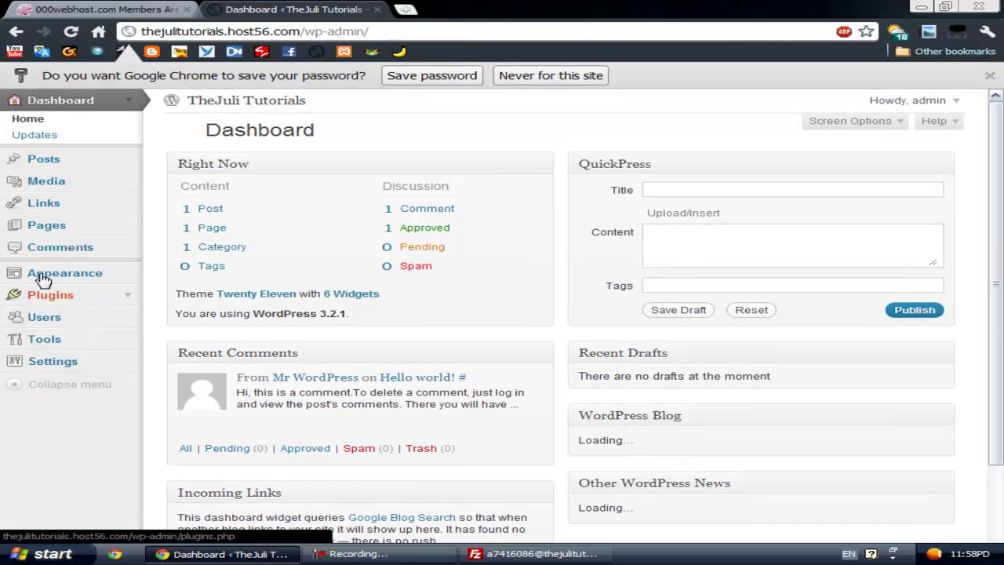
Step: View the Installed Plugins page listing inactive Akismet 2.5.3 and Hello Dolly 1.6
left_click(50, 300)
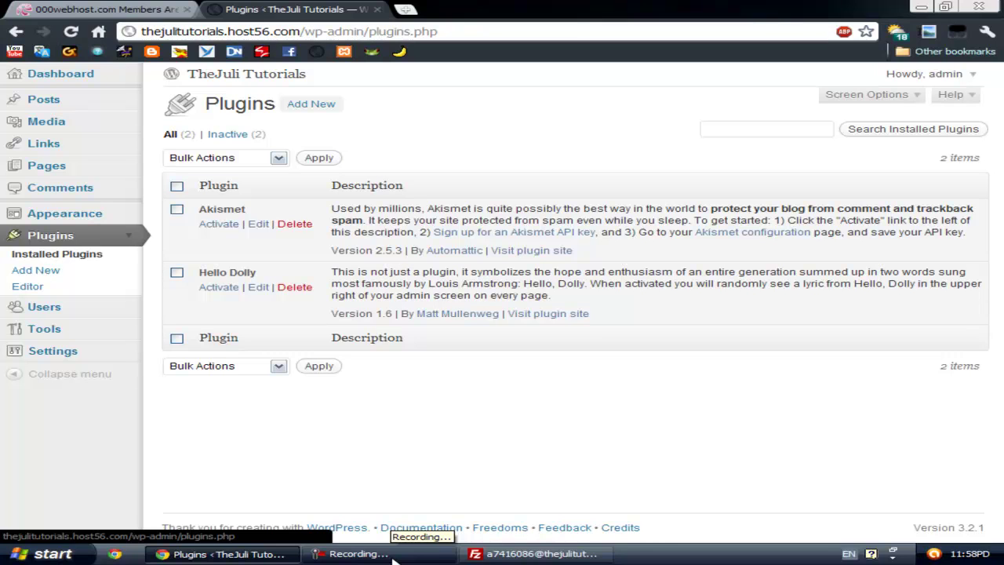
left_click(398, 560)
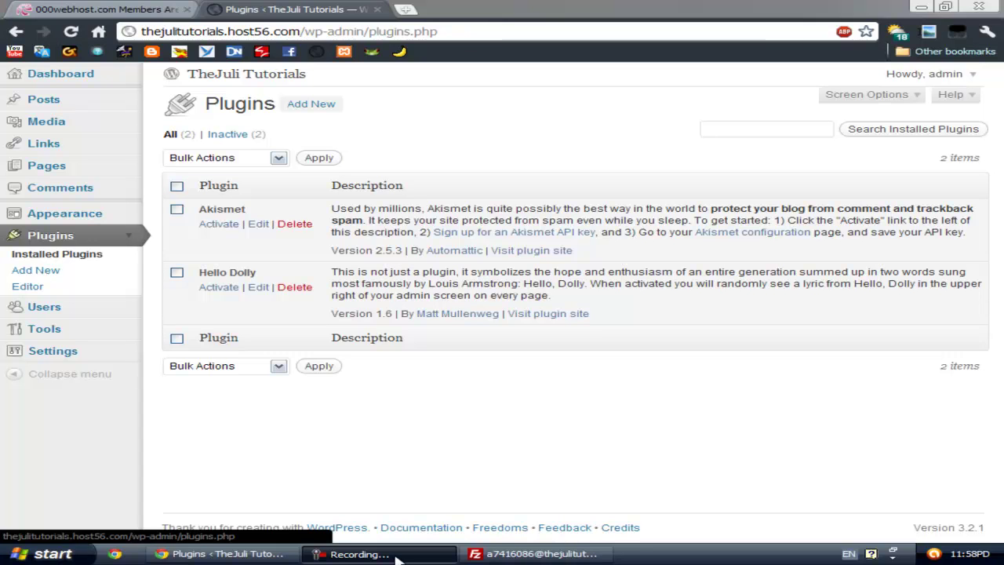
left_click(398, 560)
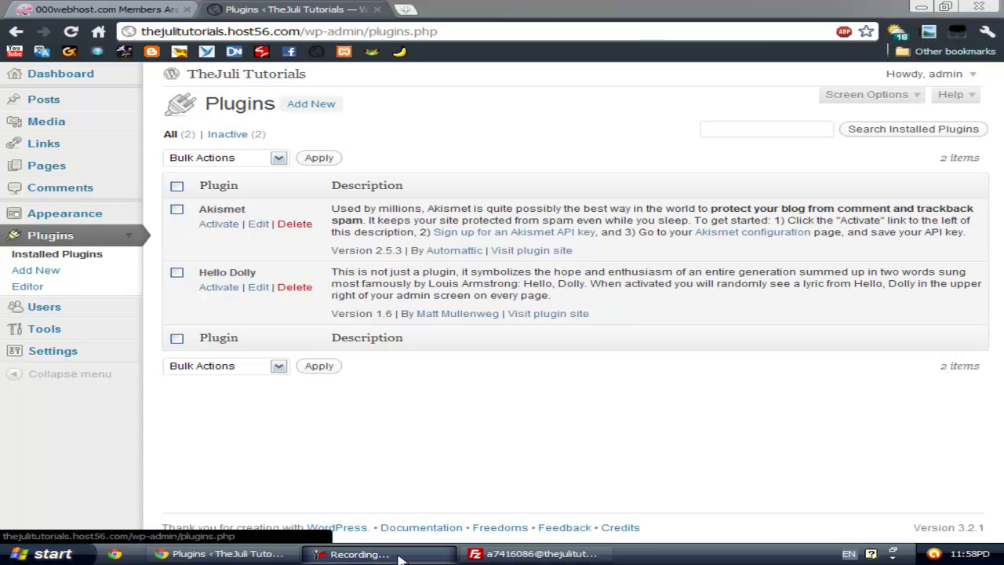